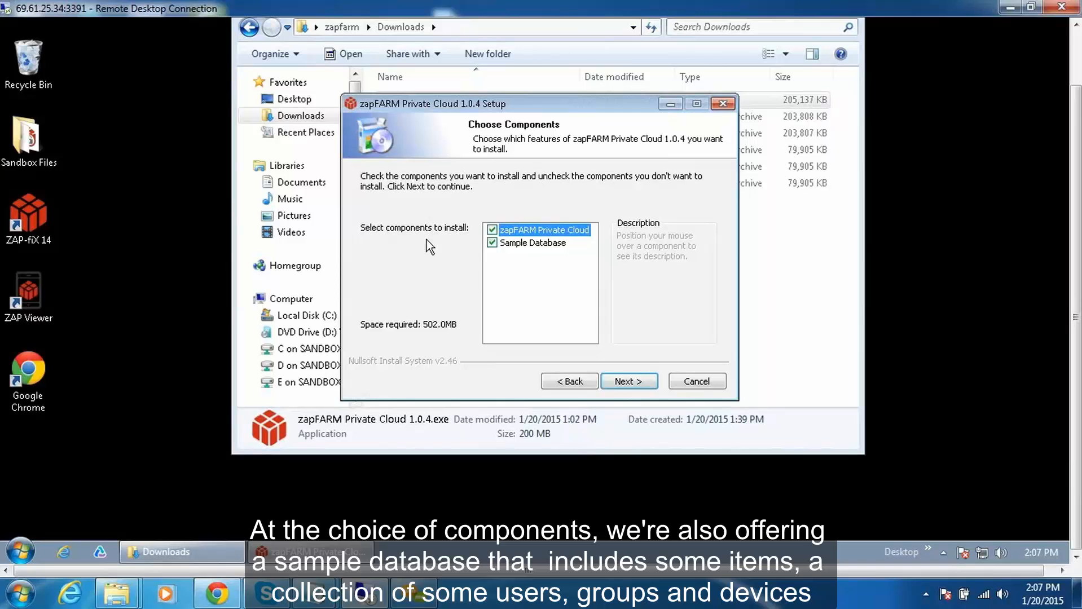
Install zapFARM Private Cloud with the Sample Database component and finish the setup without showing the readme.
{"action": "mouse_move", "coordinate": [528, 233]}
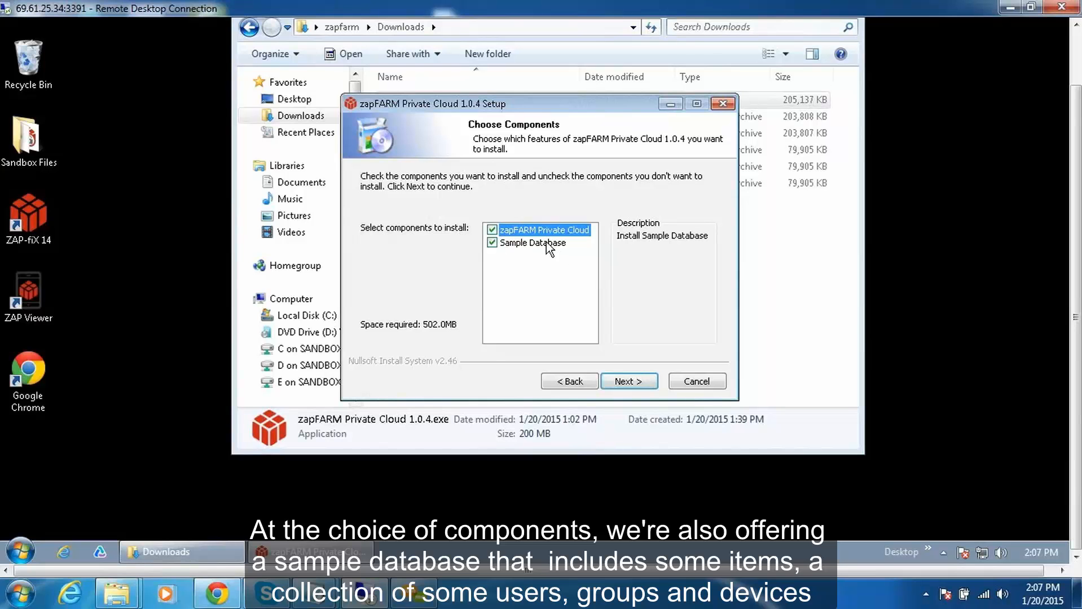
{"action": "left_click", "coordinate": [628, 381]}
{"action": "left_click", "coordinate": [628, 381]}
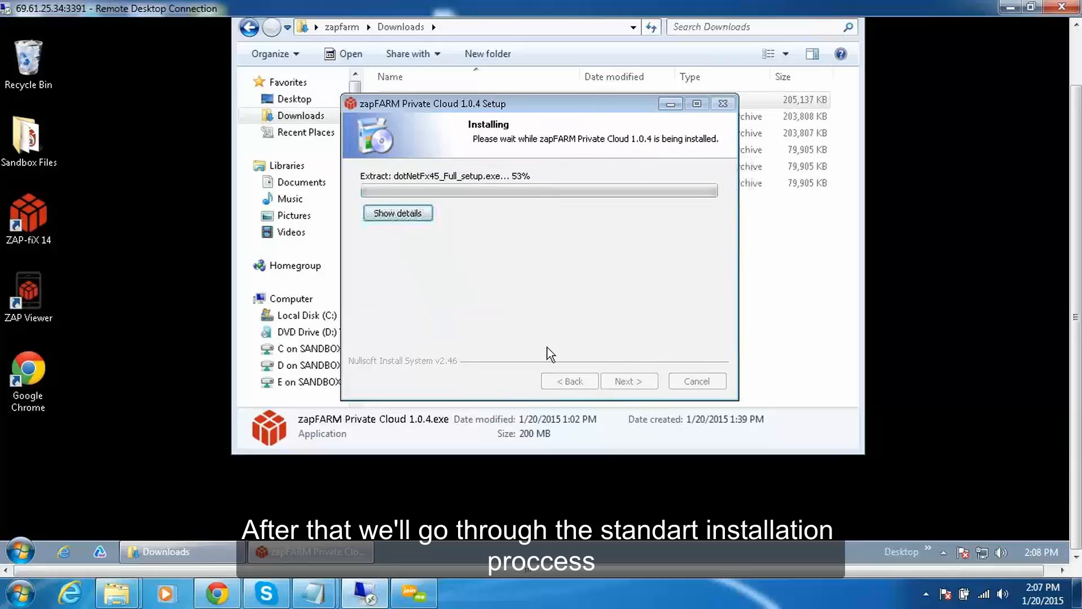
{"action": "left_click", "coordinate": [587, 309]}
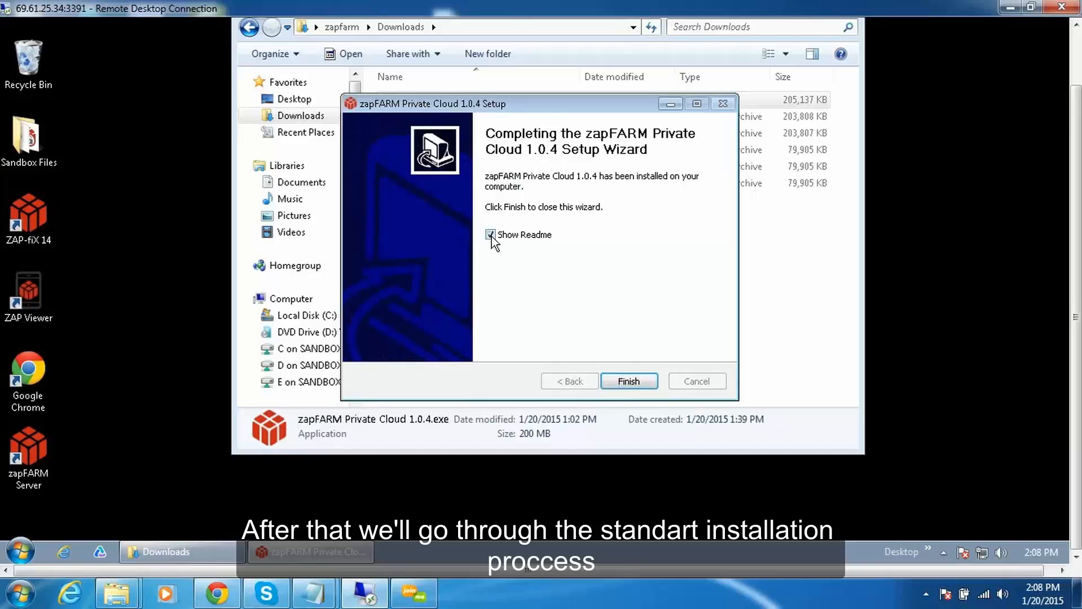
{"action": "left_click", "coordinate": [490, 235]}
{"action": "left_click", "coordinate": [628, 381]}
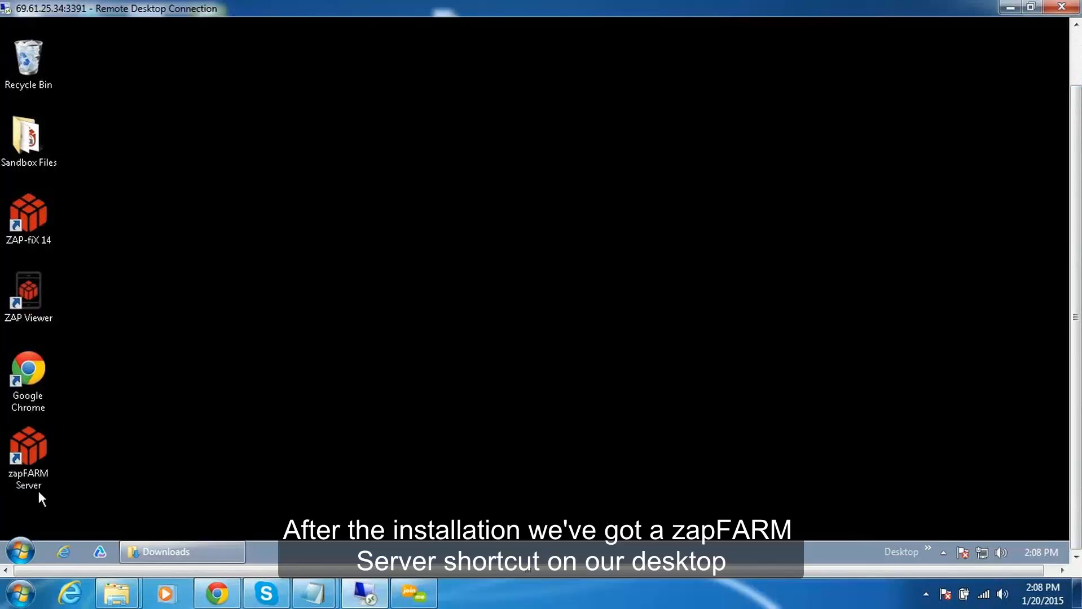
Start the private cloud in zapFARM Server and open its Admin Console.
{"action": "double_click", "coordinate": [29, 458]}
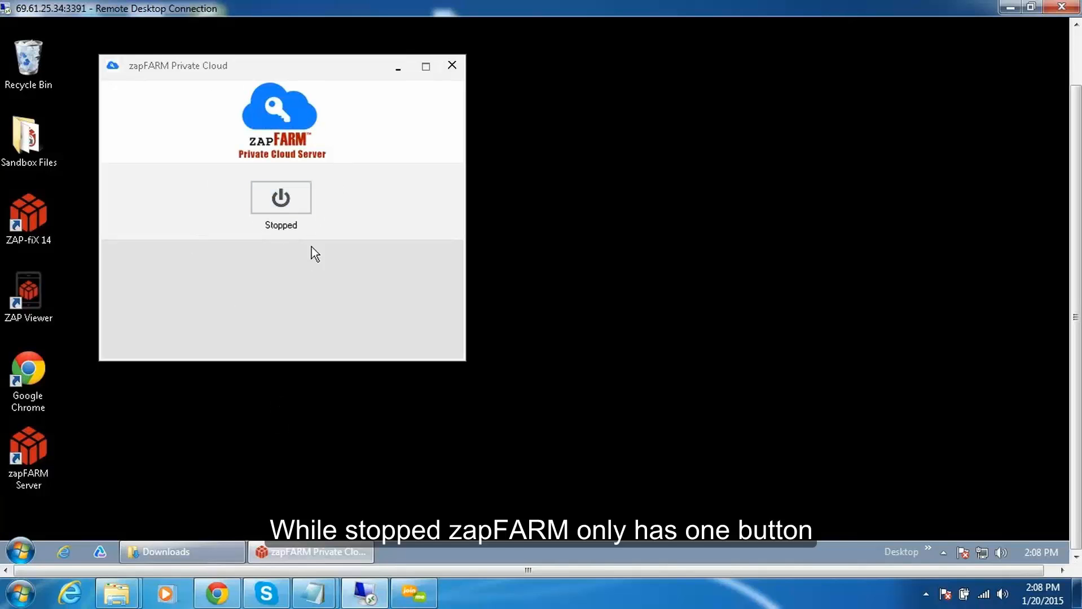
{"action": "left_click", "coordinate": [290, 204]}
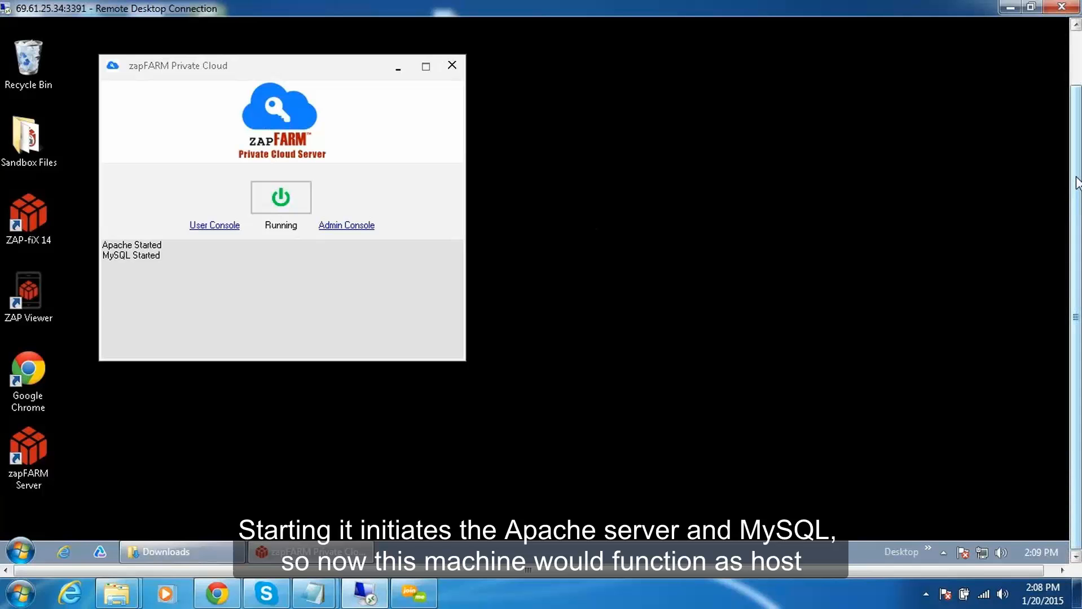
{"action": "left_click_drag", "start_coordinate": [1077, 186], "coordinate": [1077, 123]}
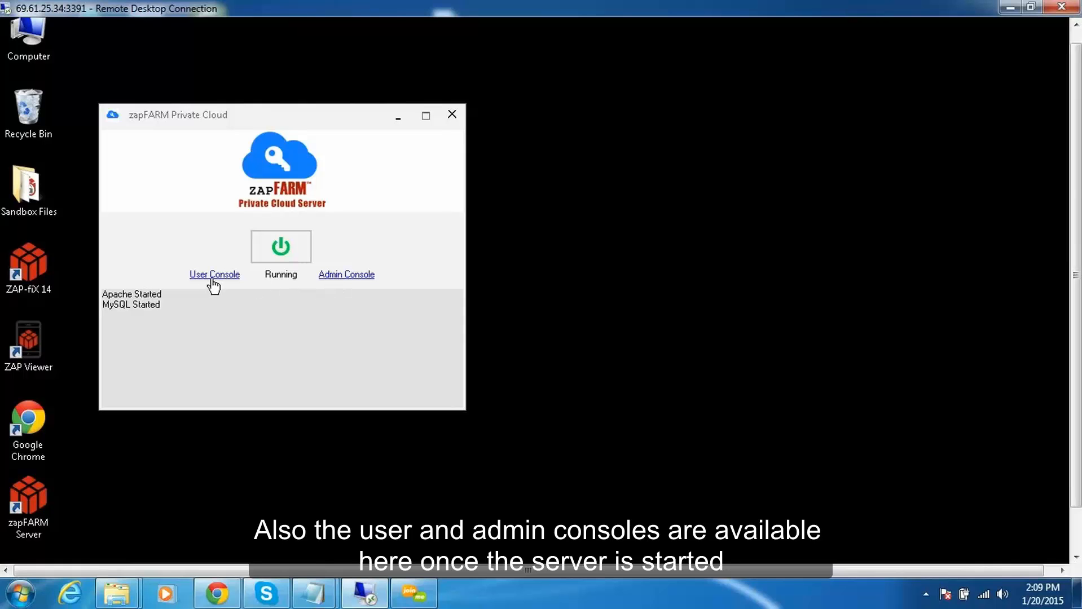
{"action": "left_click", "coordinate": [342, 279]}
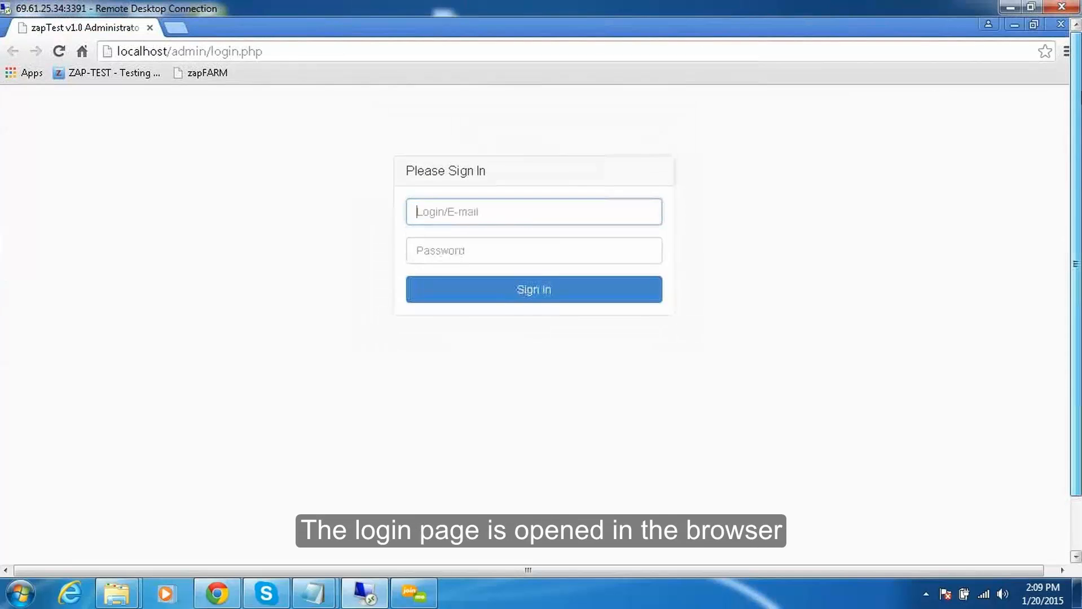
Sign in to the Admin Console as admin with the account password, declining to save the password in the browser.
{"action": "left_click_drag", "start_coordinate": [1078, 97], "coordinate": [1078, 152]}
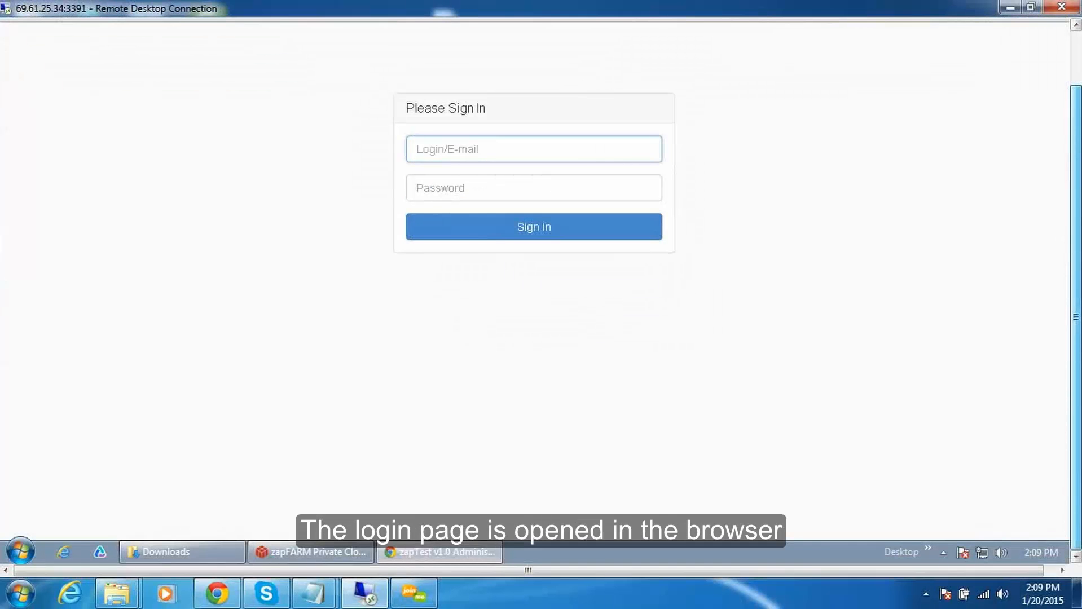
{"action": "type", "text": "admin"}
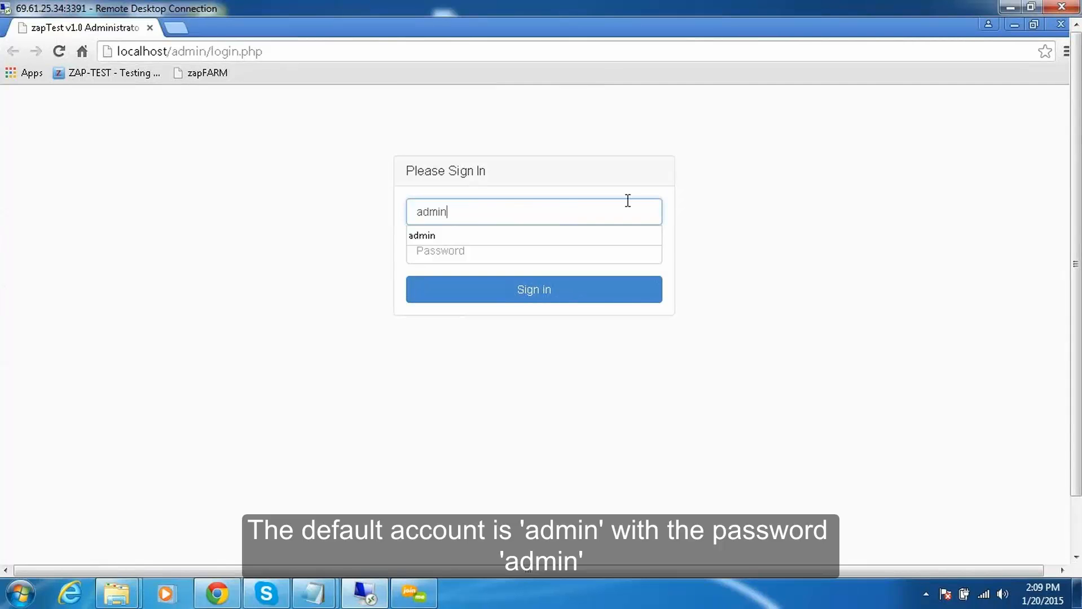
{"action": "left_click", "coordinate": [431, 237]}
{"action": "left_click", "coordinate": [461, 250]}
{"action": "type", "text": "ad"}
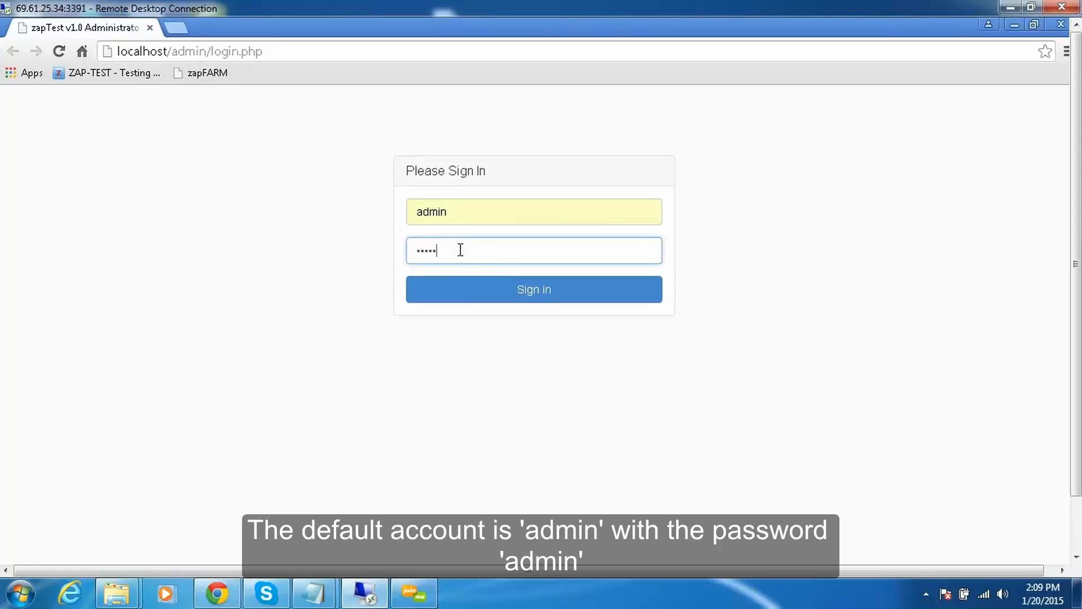
{"action": "type", "text": "min"}
{"action": "left_click", "coordinate": [538, 287]}
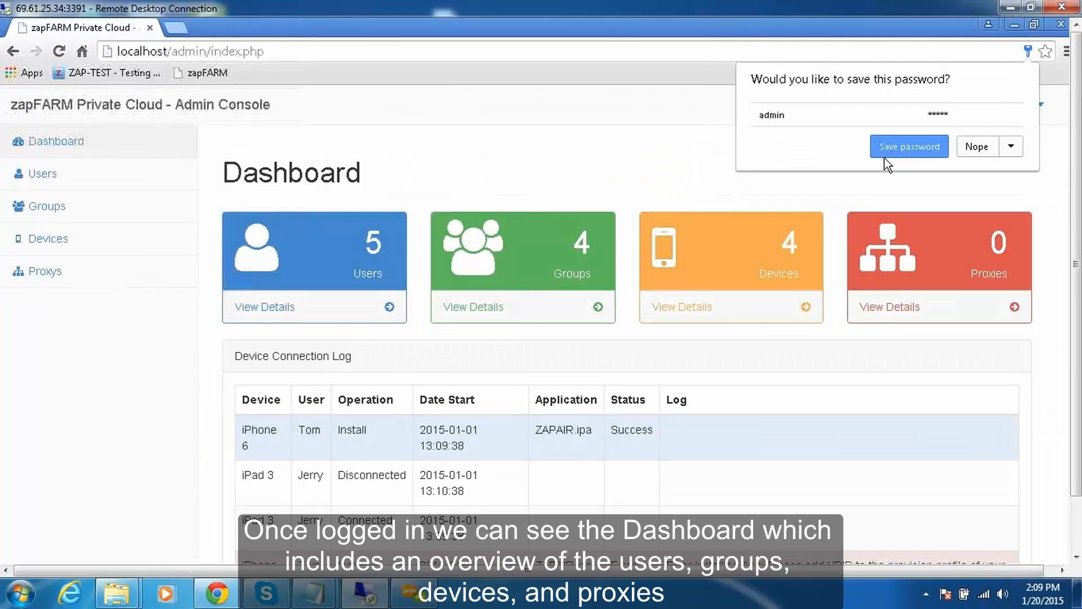
{"action": "left_click", "coordinate": [977, 147]}
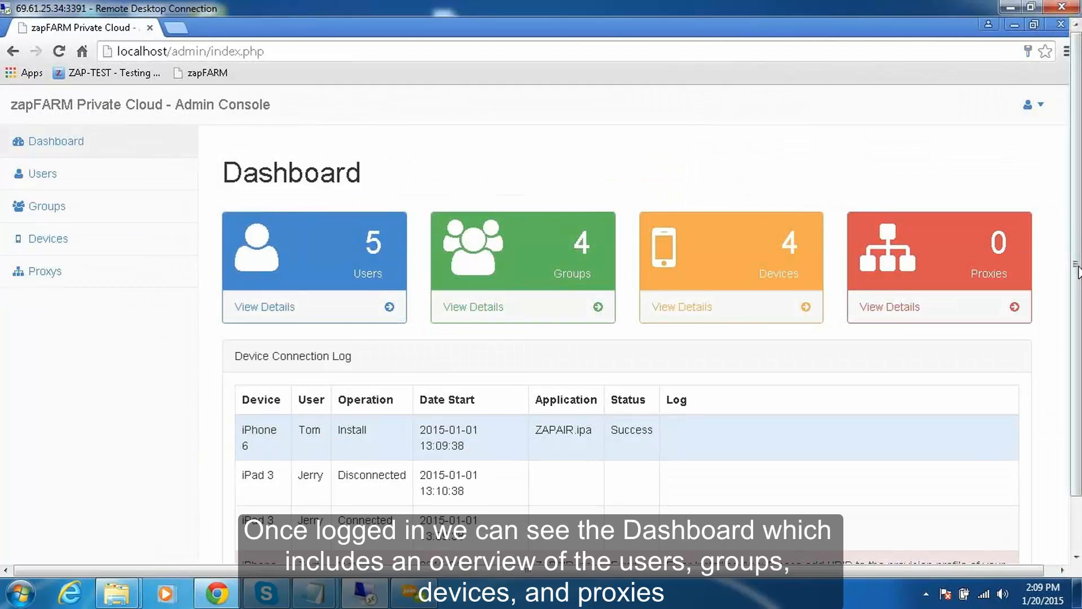
Look over the dashboard and the edit form of the Admin account, and return to the users list.
{"action": "mouse_move", "coordinate": [1078, 188]}
{"action": "left_mouse_down"}
{"action": "mouse_move", "coordinate": [1078, 206]}
{"action": "mouse_move", "coordinate": [1077, 184]}
{"action": "left_mouse_up"}
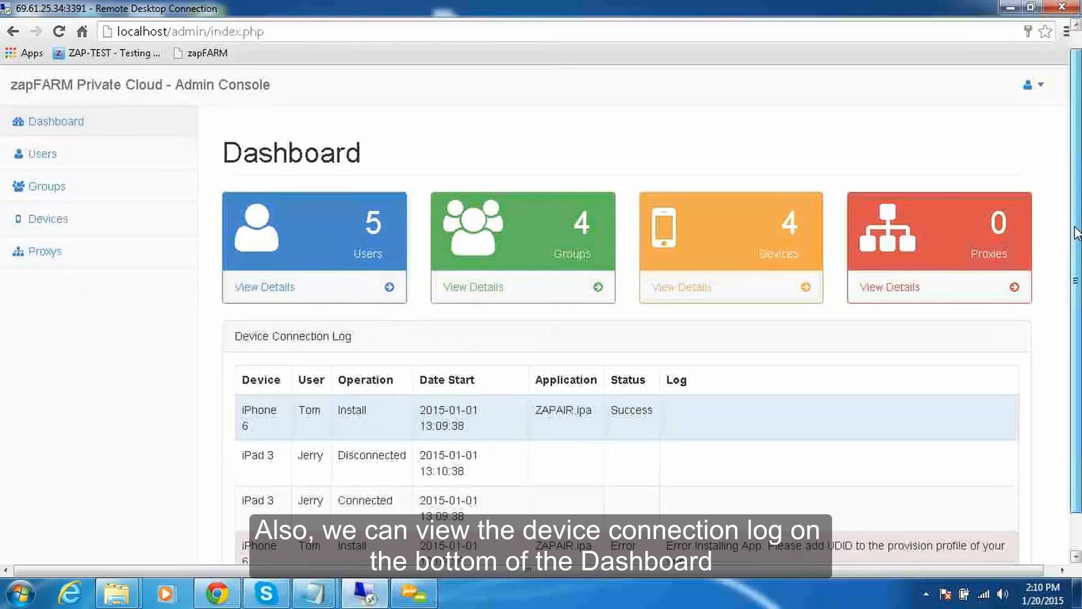
{"action": "left_click_drag", "start_coordinate": [1076, 231], "coordinate": [1077, 291]}
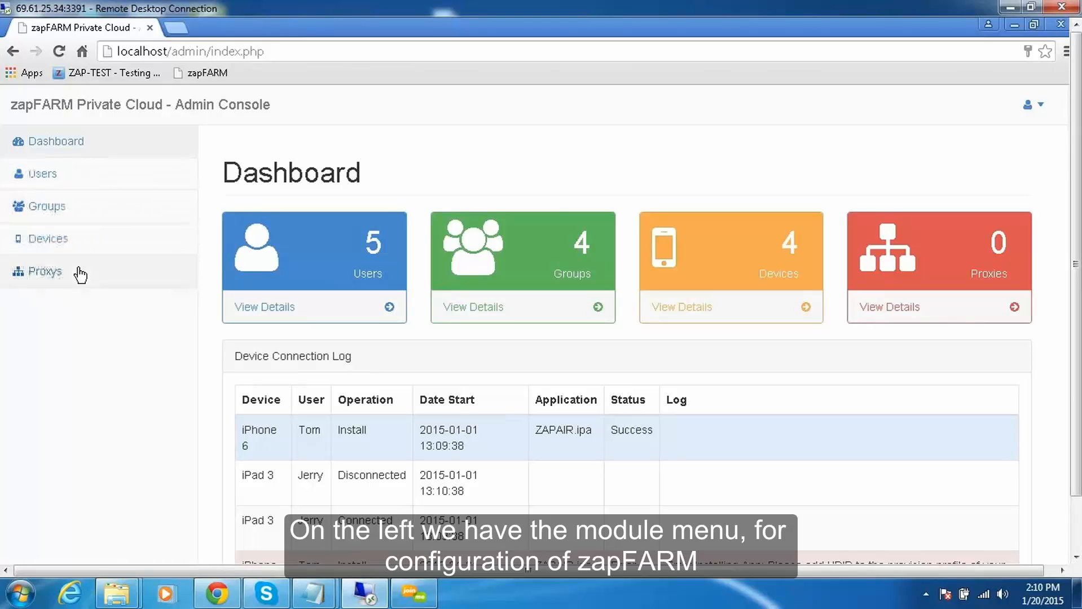
{"action": "left_click", "coordinate": [43, 174]}
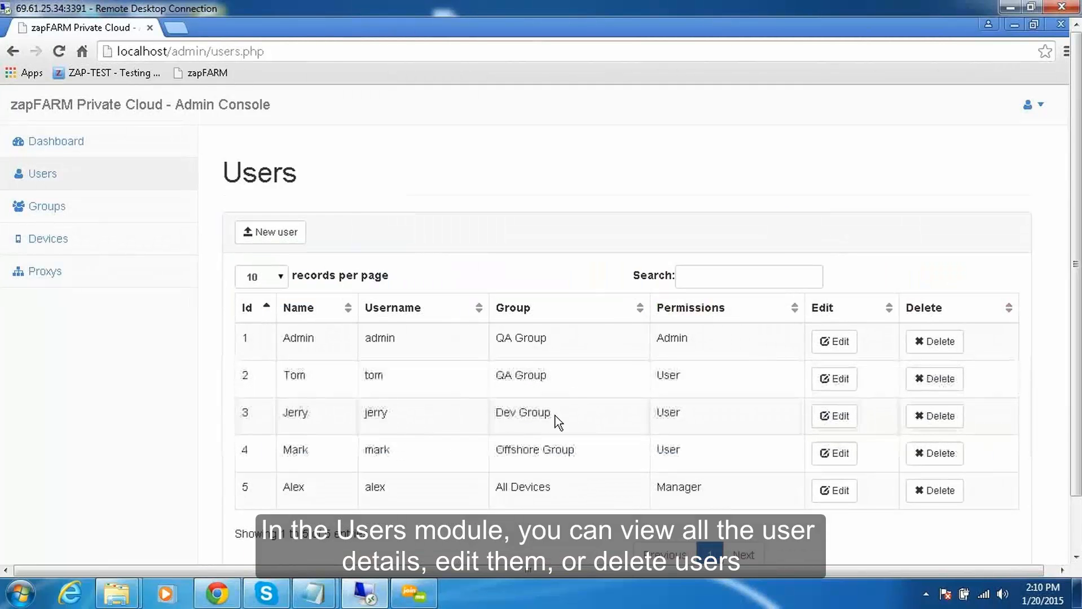
{"action": "left_click", "coordinate": [837, 343]}
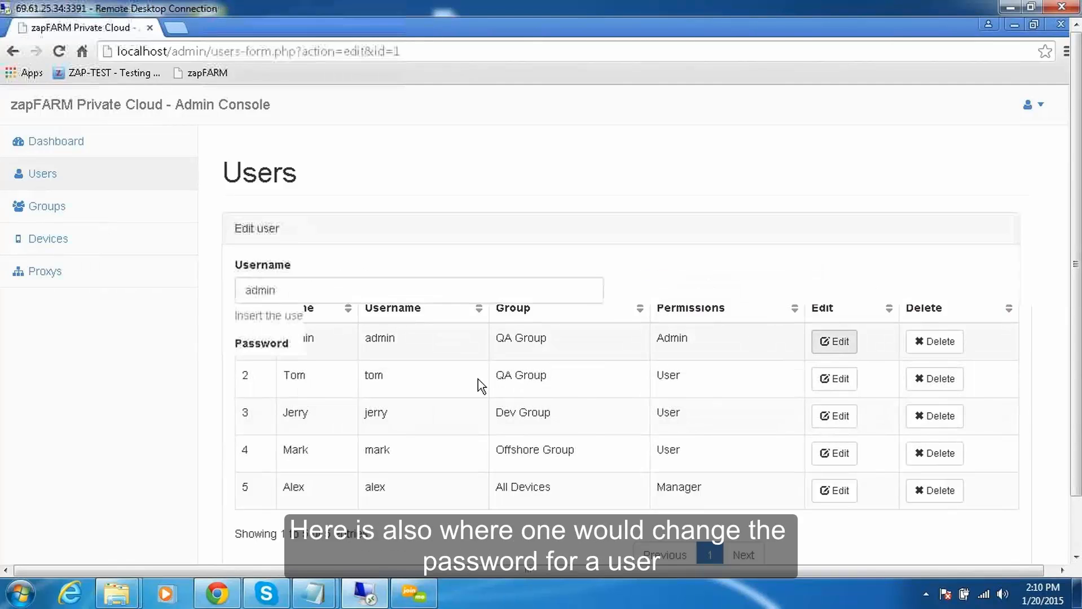
{"action": "left_click", "coordinate": [292, 374]}
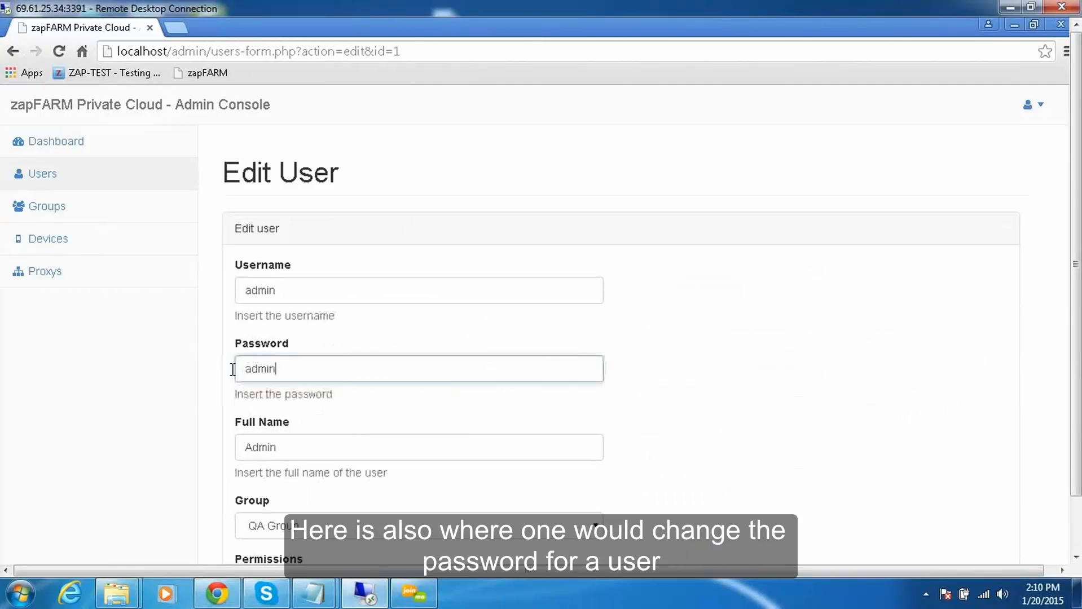
{"action": "left_click", "coordinate": [660, 386]}
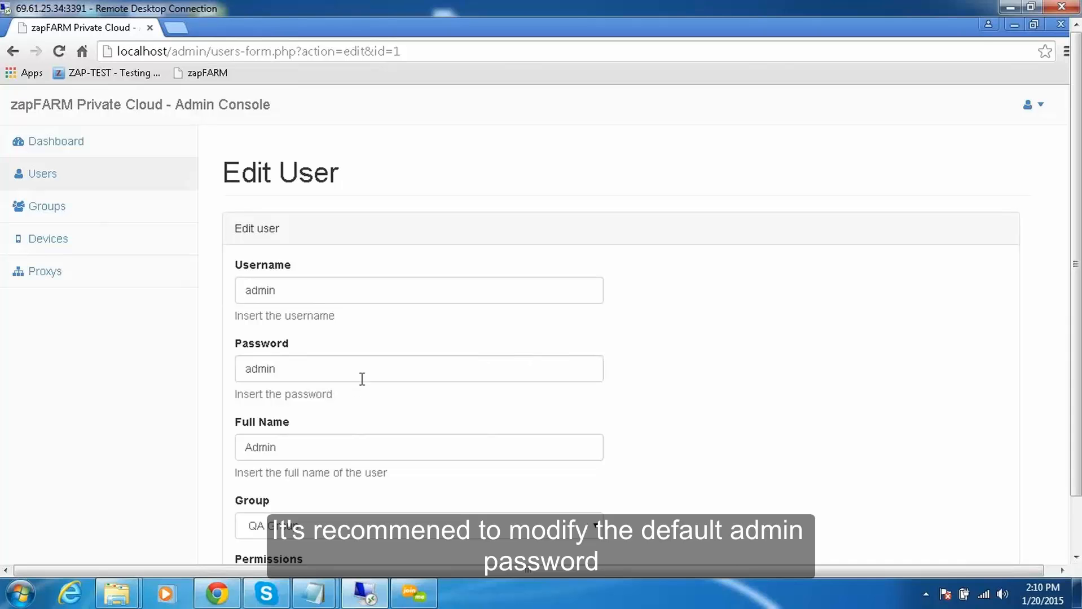
{"action": "left_click", "coordinate": [54, 176]}
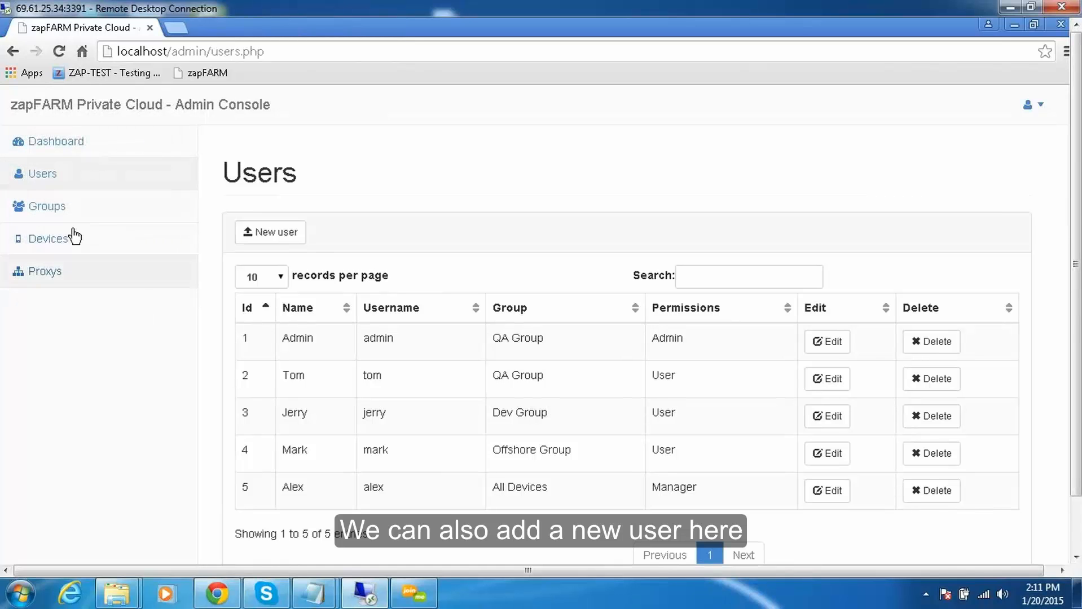
Inspect the groups list and the edit form of QA Group, and return to the list.
{"action": "left_click", "coordinate": [56, 210]}
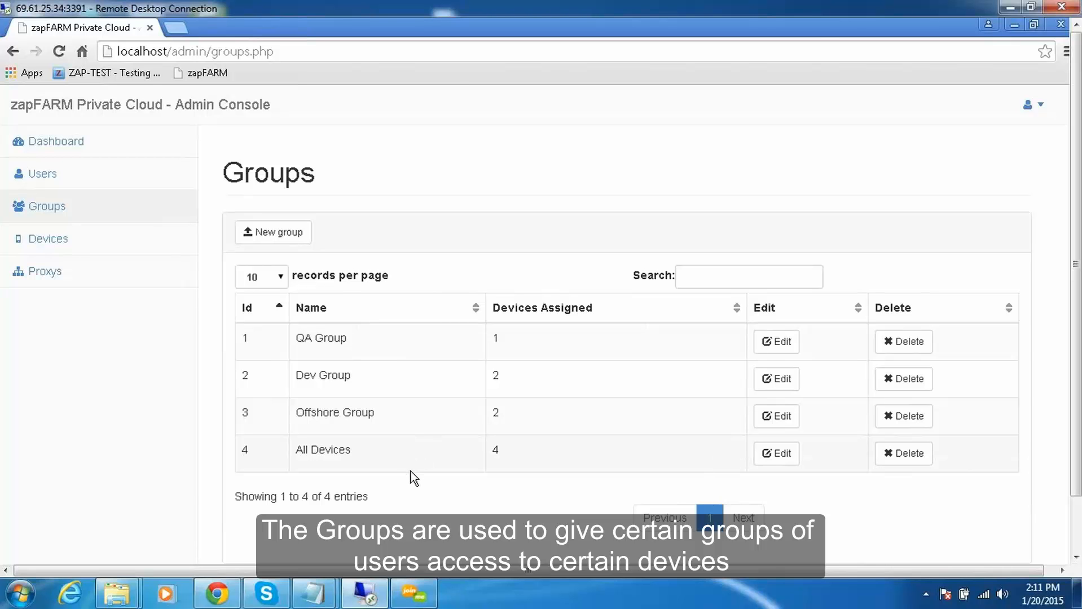
{"action": "left_click", "coordinate": [776, 342]}
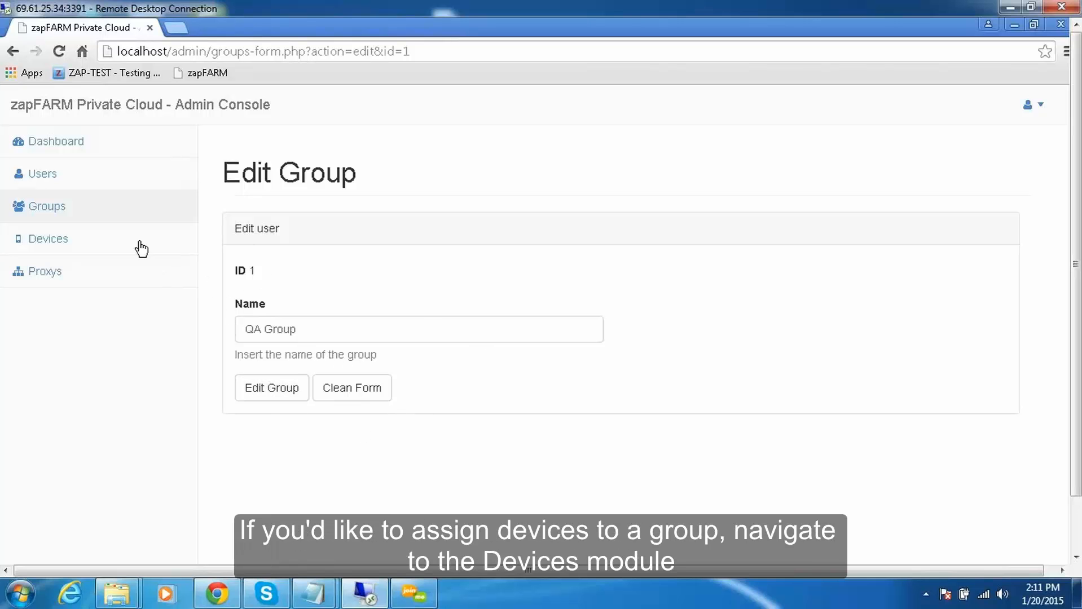
{"action": "left_click", "coordinate": [40, 209]}
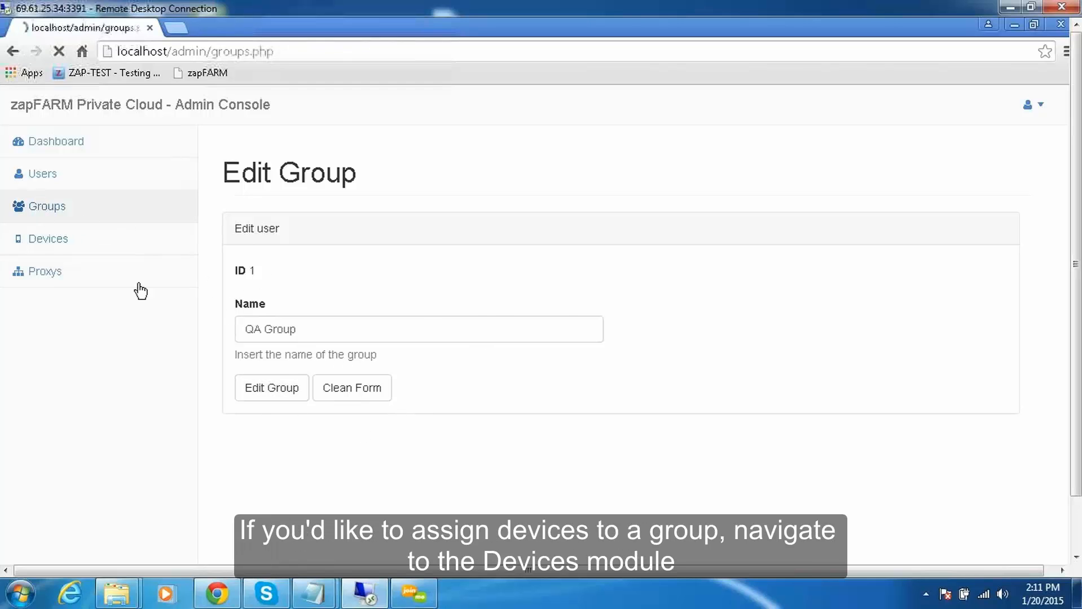
Examine the Galaxy S5 device's properties, including the groups it can be assigned to.
{"action": "left_click", "coordinate": [54, 242]}
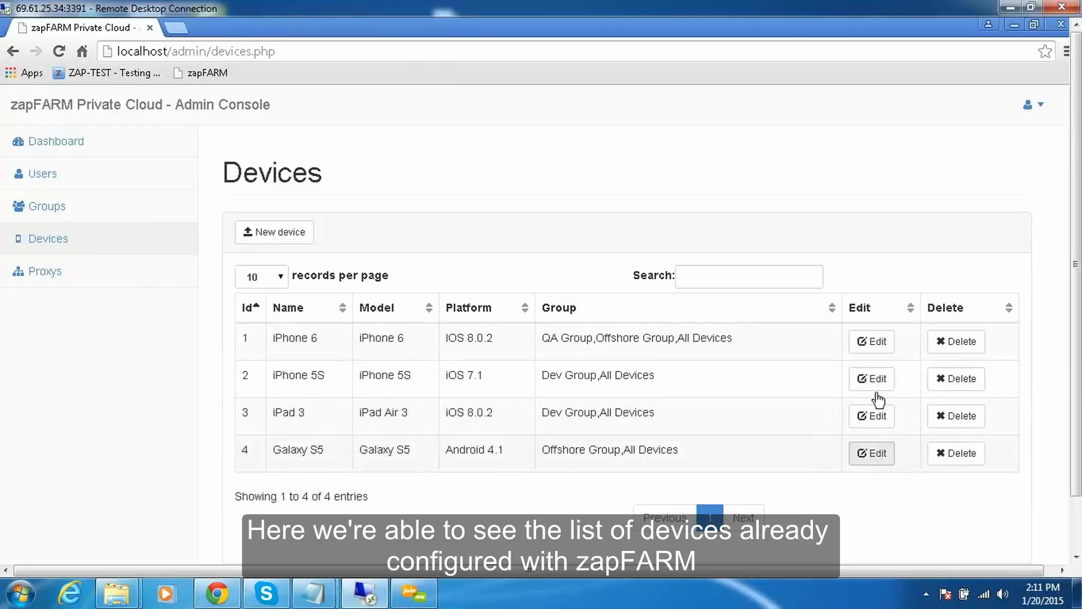
{"action": "left_click", "coordinate": [876, 454]}
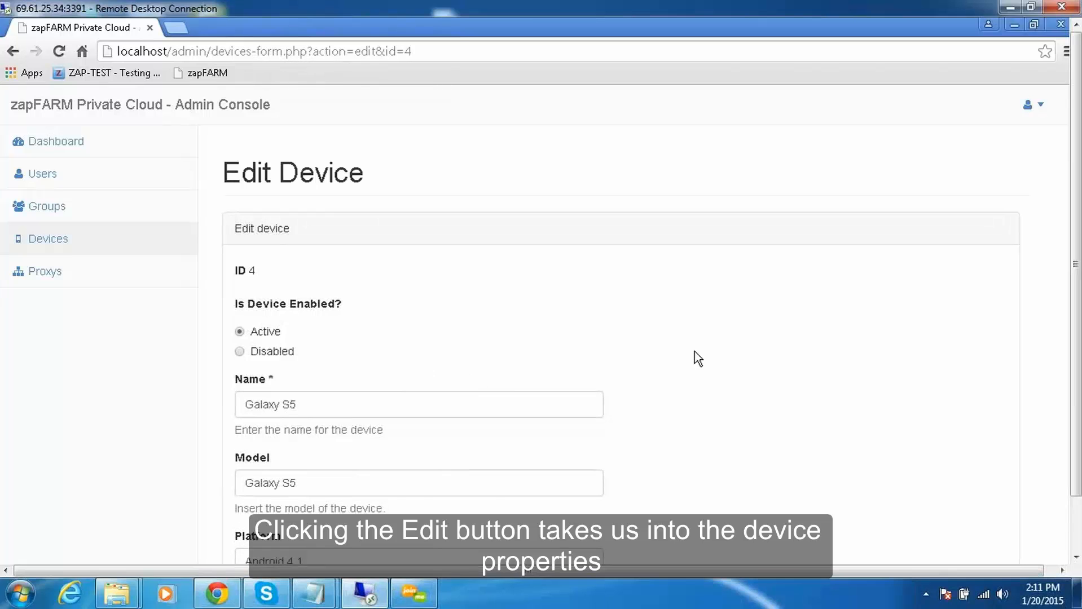
{"action": "scroll", "coordinate": [695, 355], "scroll_direction": "down", "scroll_amount": 5}
{"action": "scroll", "coordinate": [738, 379], "scroll_direction": "down", "scroll_amount": 1}
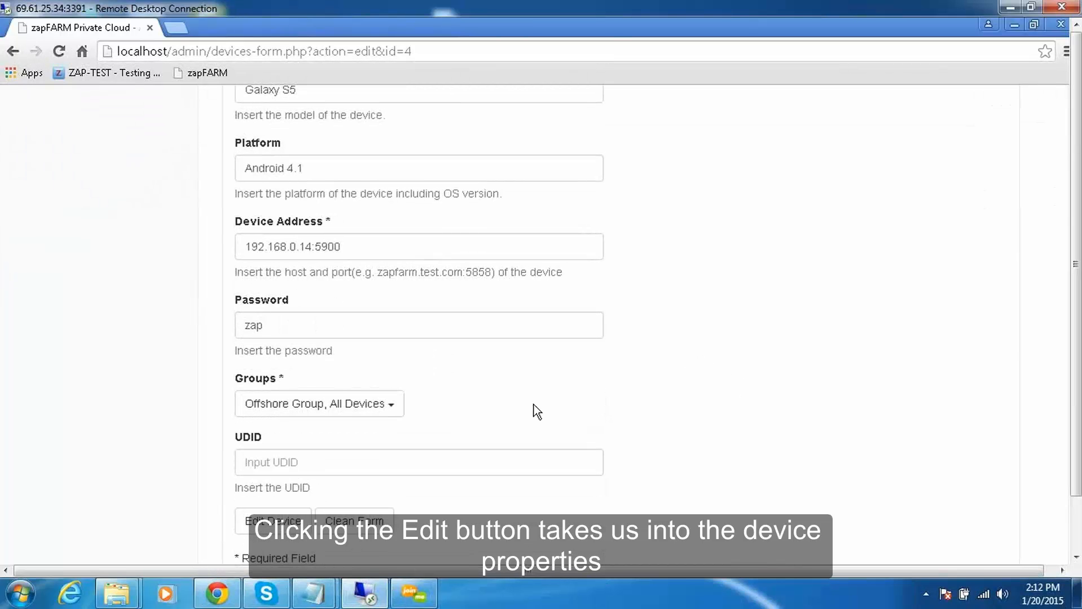
{"action": "left_click", "coordinate": [394, 410]}
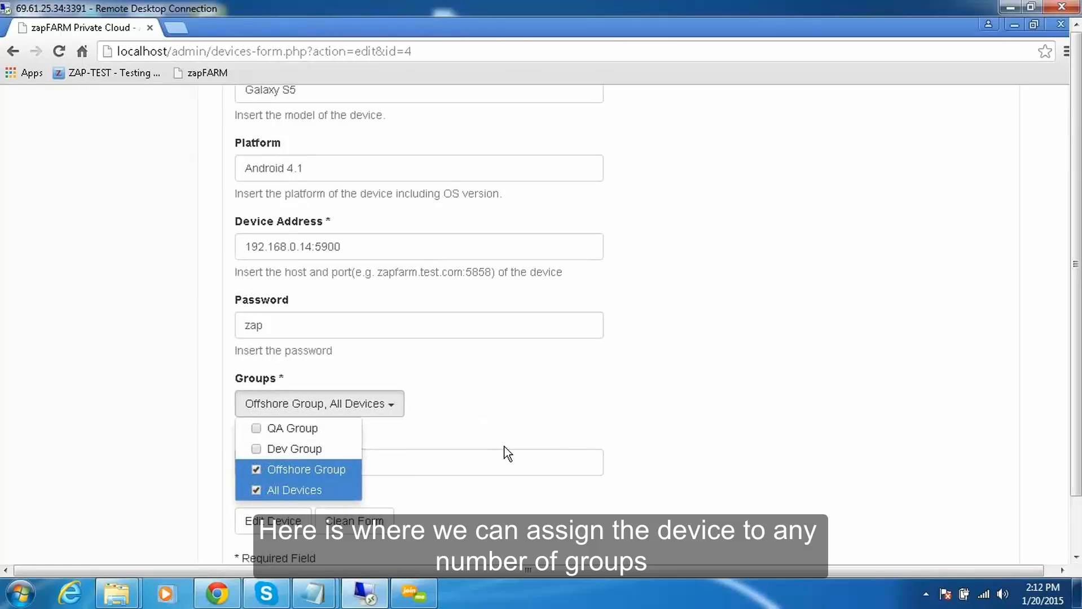
{"action": "left_click", "coordinate": [624, 411]}
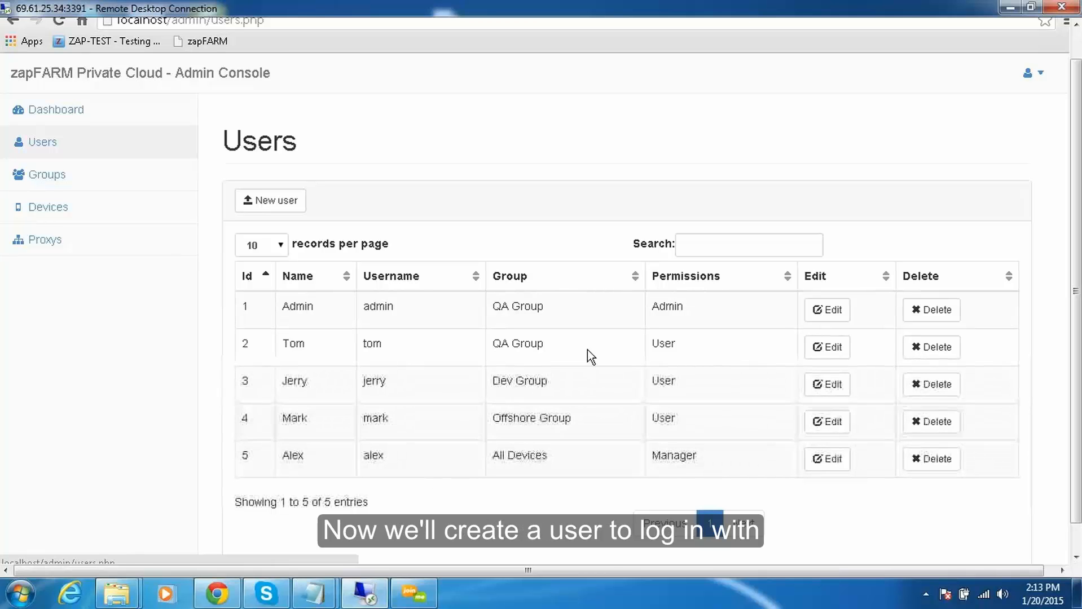
Start a new user account and fill in the username, the account password and the full name.
{"action": "left_click", "coordinate": [266, 203]}
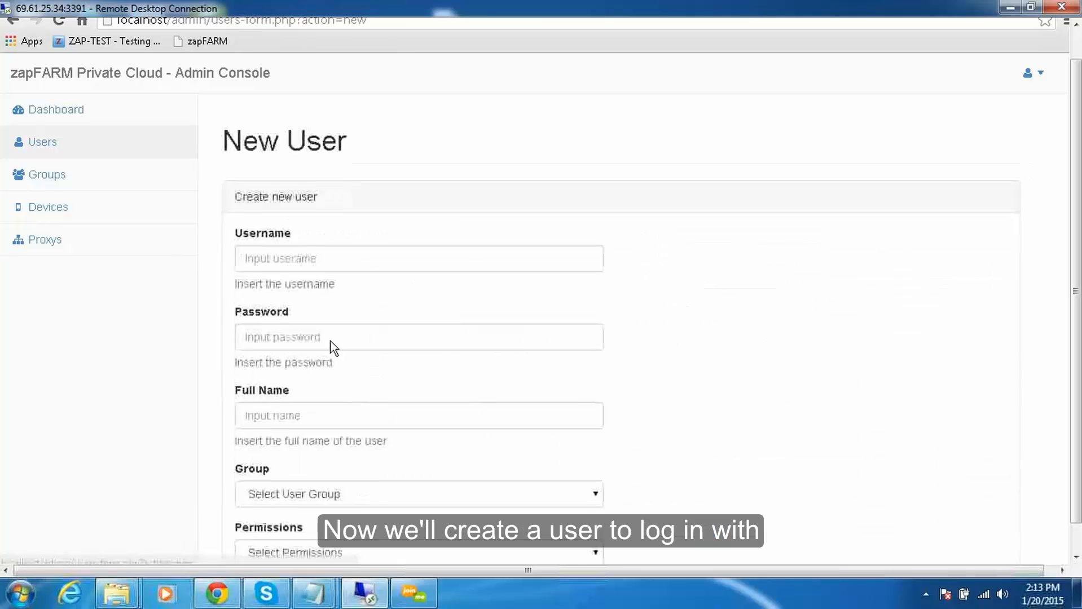
{"action": "left_click", "coordinate": [299, 257]}
{"action": "type", "text": "sergey"}
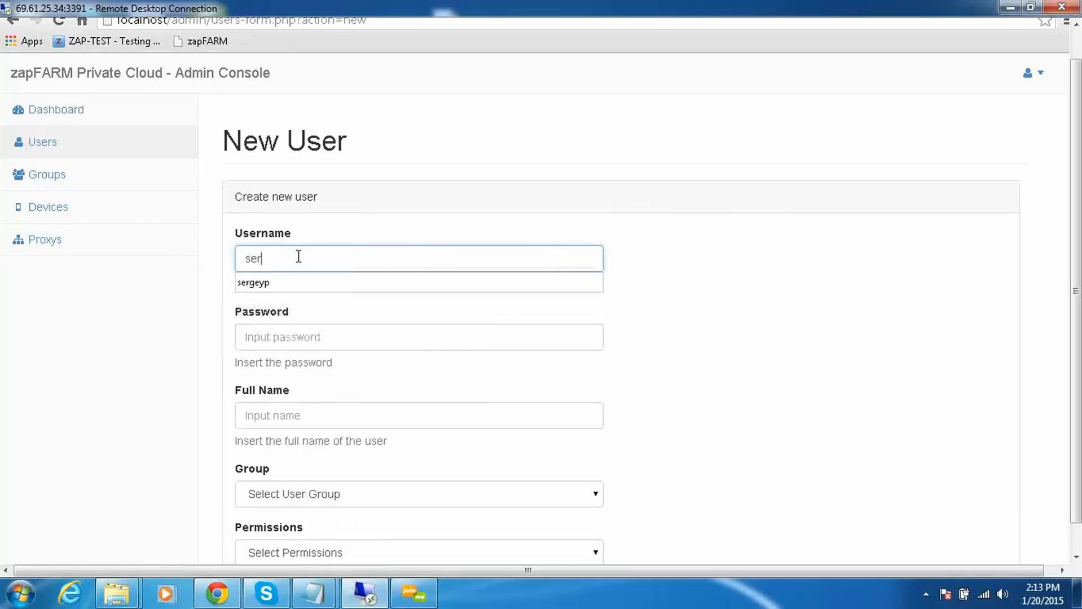
{"action": "left_click", "coordinate": [279, 341]}
{"action": "type", "text": "zap"}
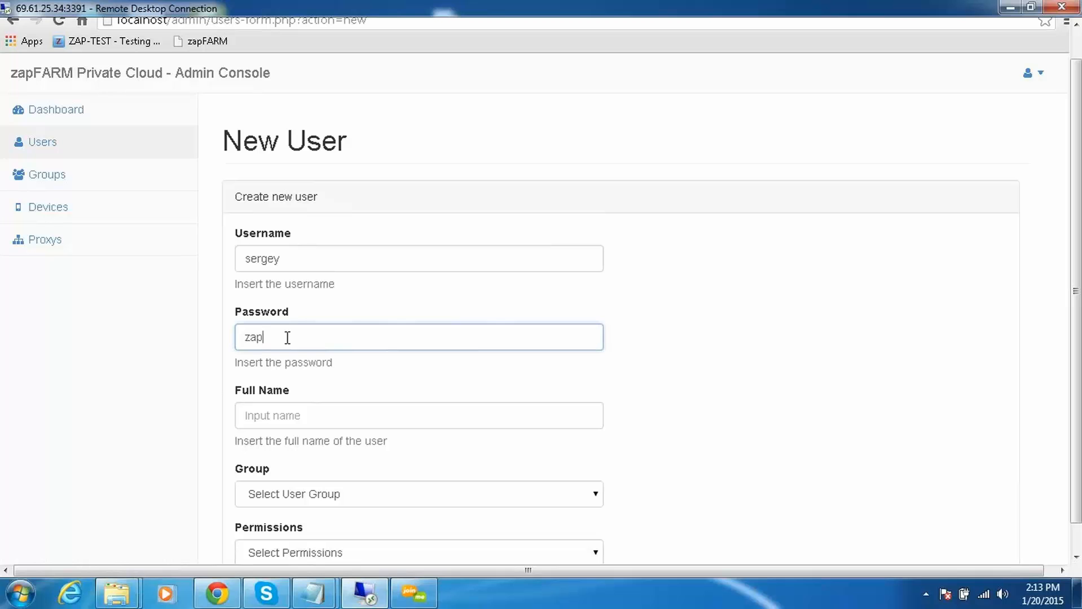
{"action": "left_click", "coordinate": [295, 415]}
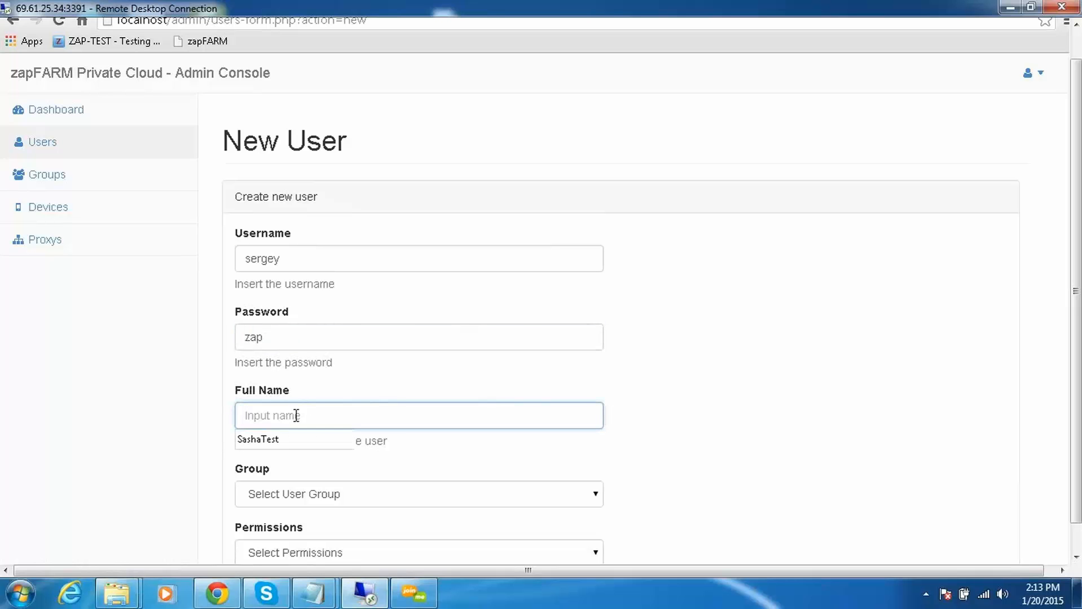
{"action": "type", "text": "SP"}
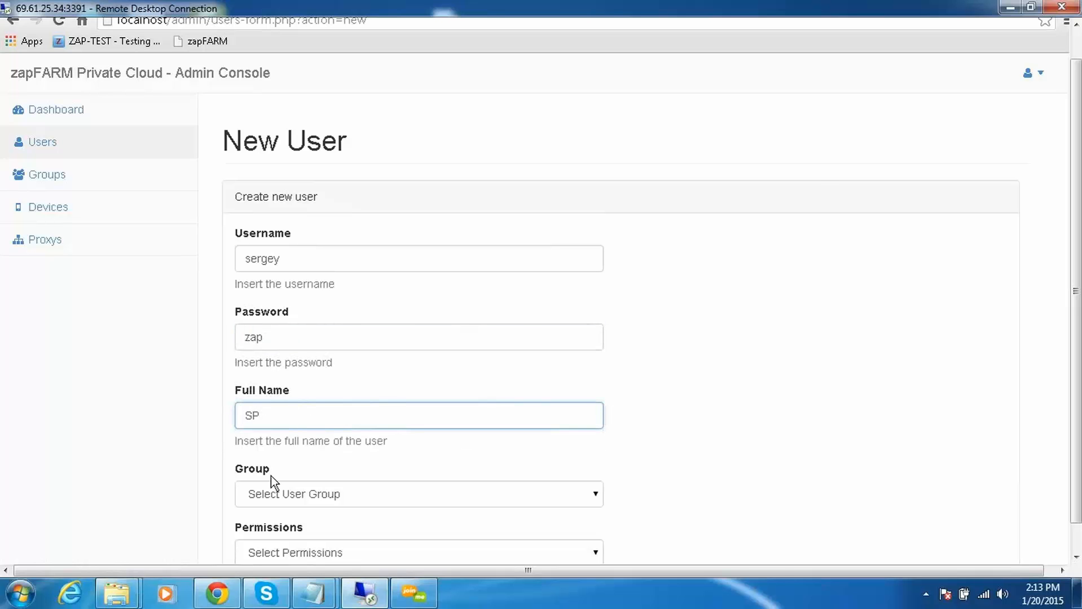
Assign the new user to QA Group with User permissions, create the account and check it in the users list.
{"action": "left_click", "coordinate": [319, 494]}
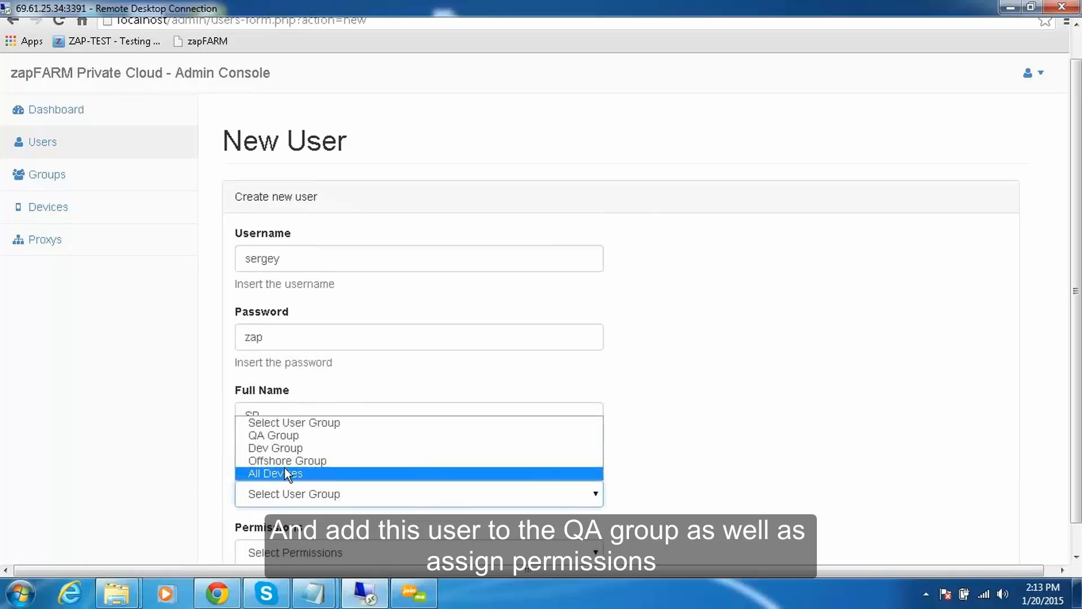
{"action": "left_click", "coordinate": [276, 435]}
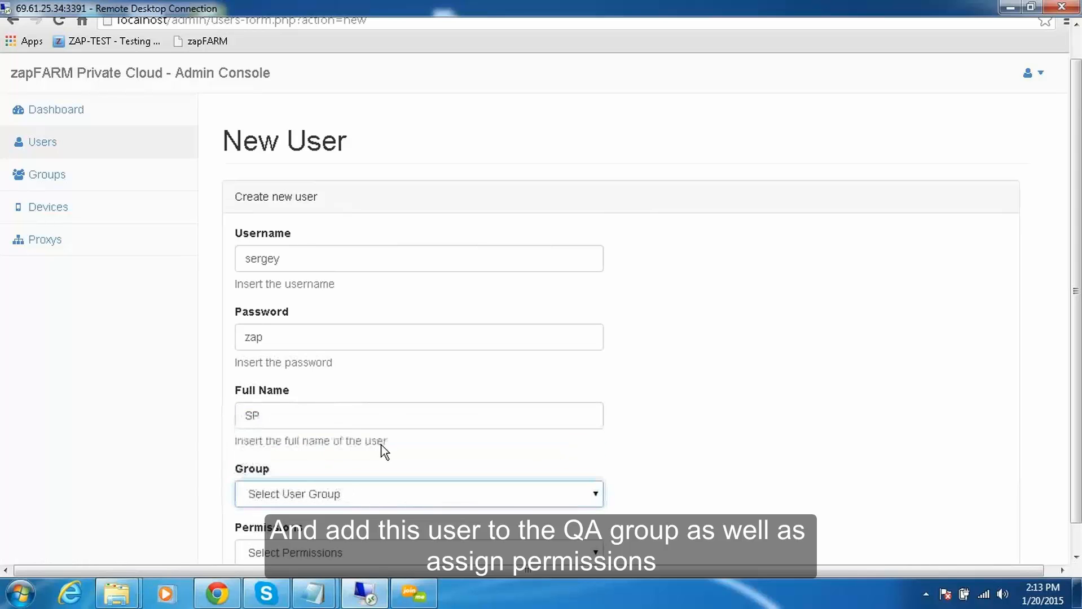
{"action": "left_click_drag", "start_coordinate": [1073, 346], "coordinate": [1077, 373]}
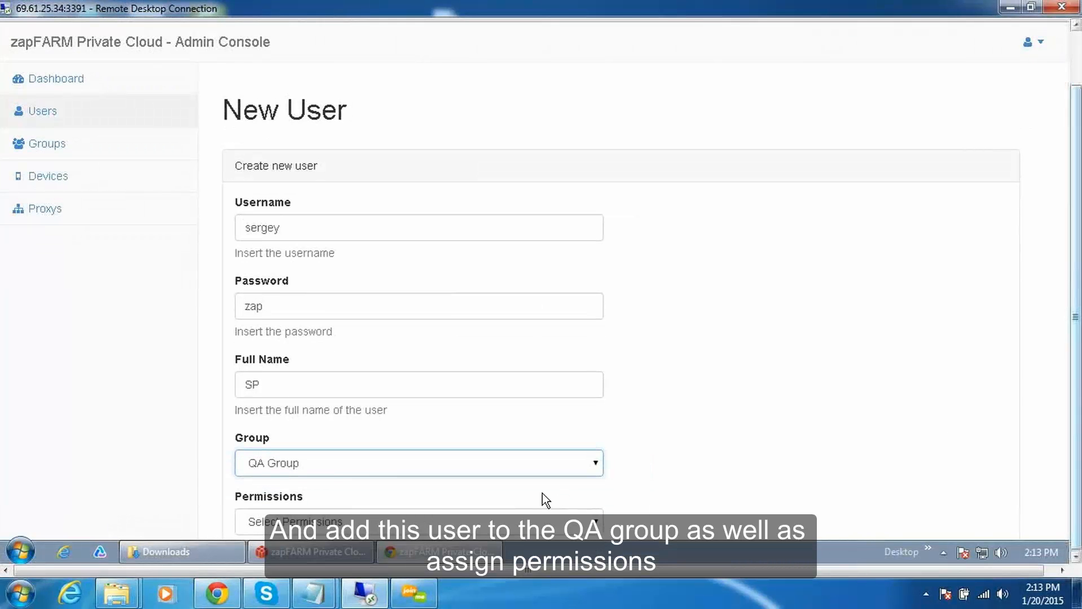
{"action": "left_click", "coordinate": [598, 525]}
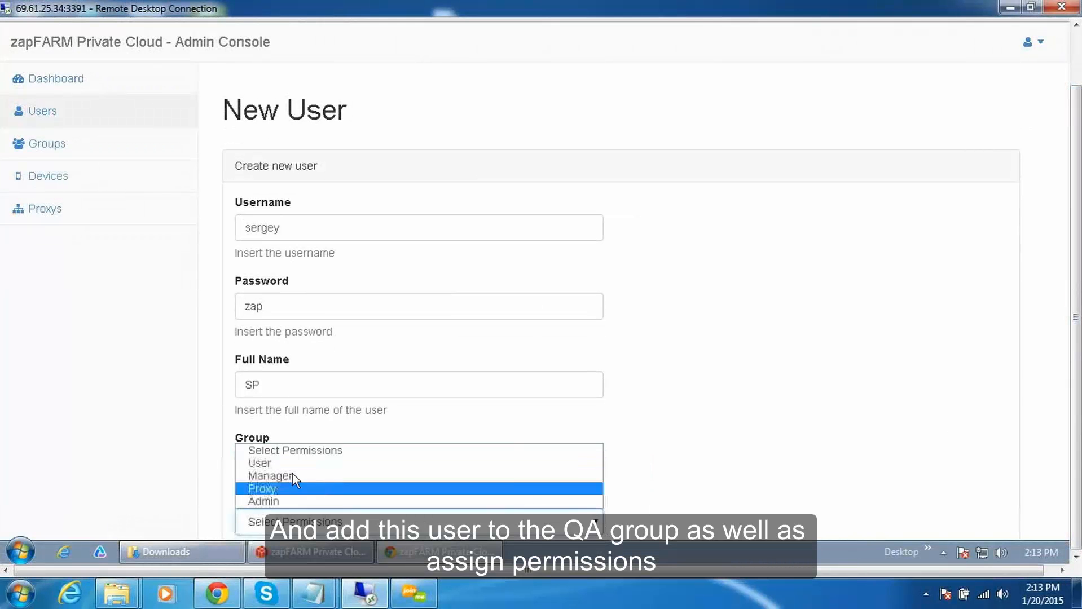
{"action": "left_click", "coordinate": [271, 463]}
{"action": "scroll", "coordinate": [468, 533], "scroll_direction": "down", "scroll_amount": 1}
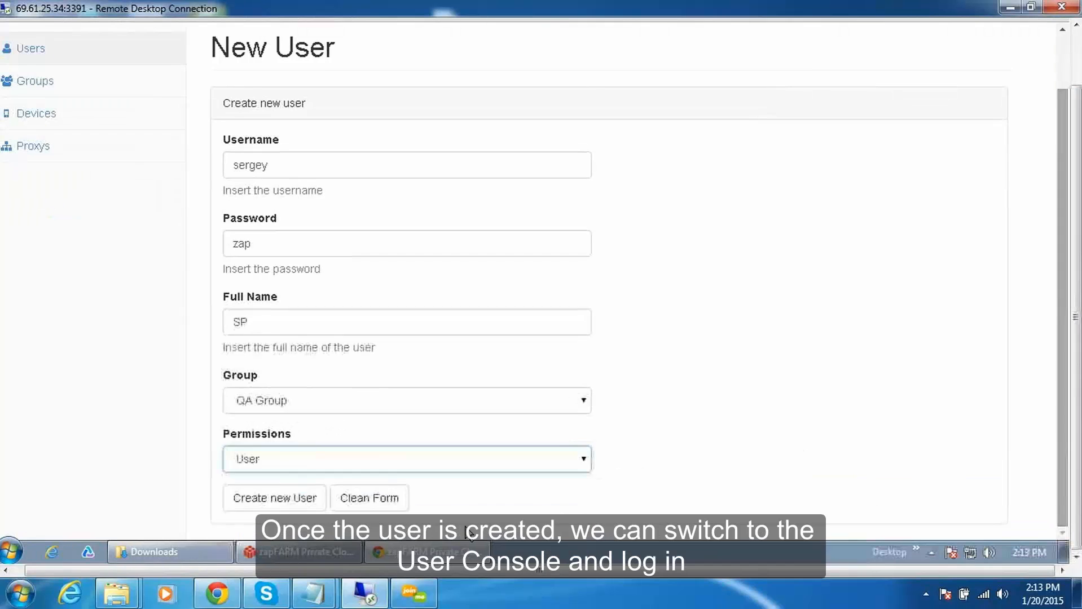
{"action": "left_click", "coordinate": [258, 504]}
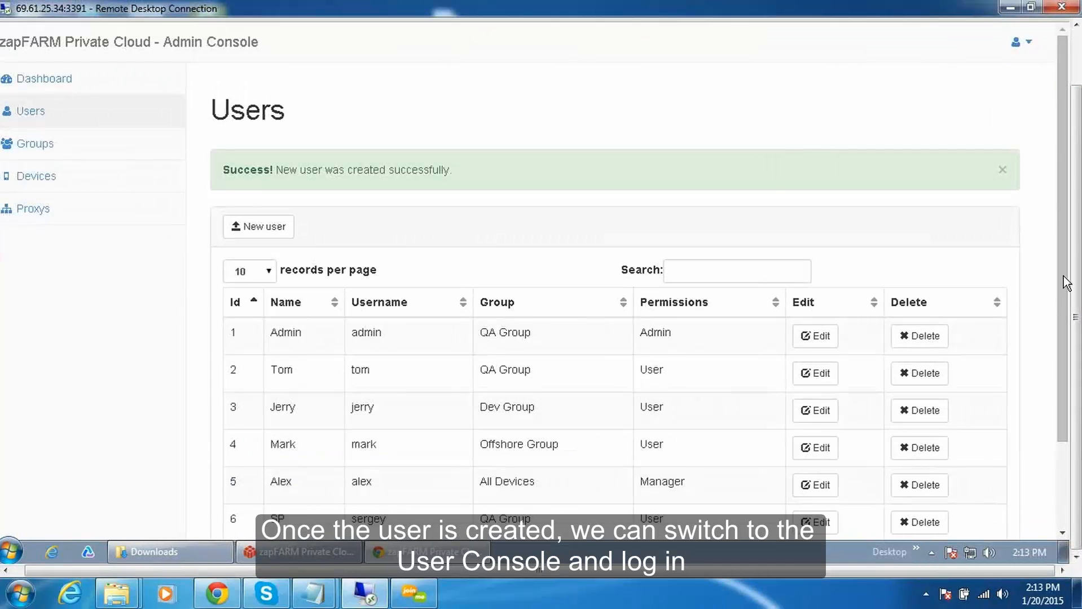
{"action": "scroll", "coordinate": [1066, 282], "scroll_direction": "down", "scroll_amount": 2}
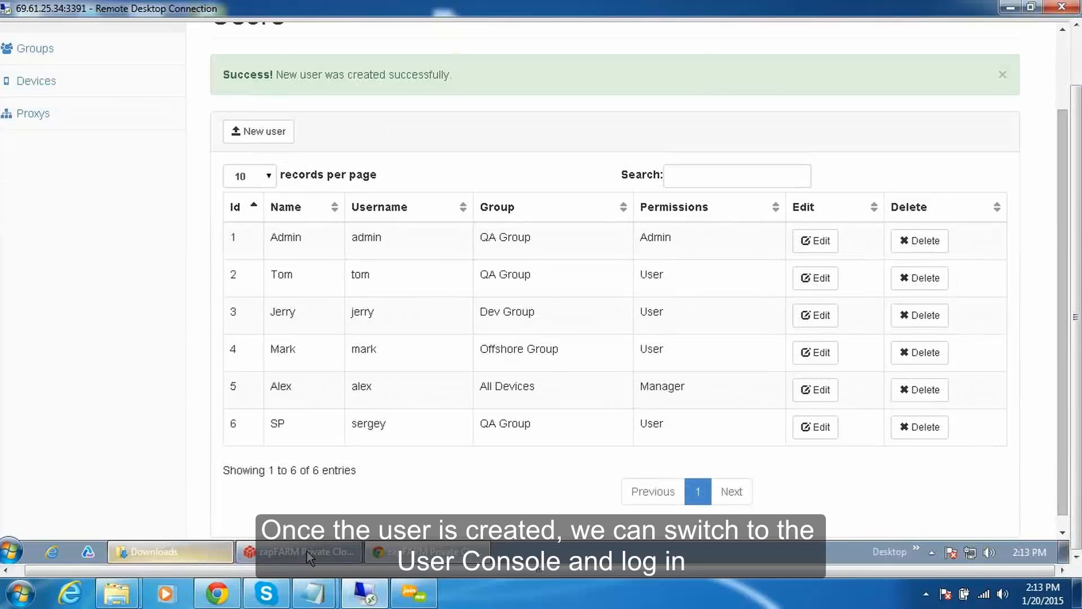
Switch to the User Console, sign in with the new user's username and password, and check the ZAP Viewer download option.
{"action": "left_click", "coordinate": [251, 553]}
{"action": "left_click", "coordinate": [202, 226]}
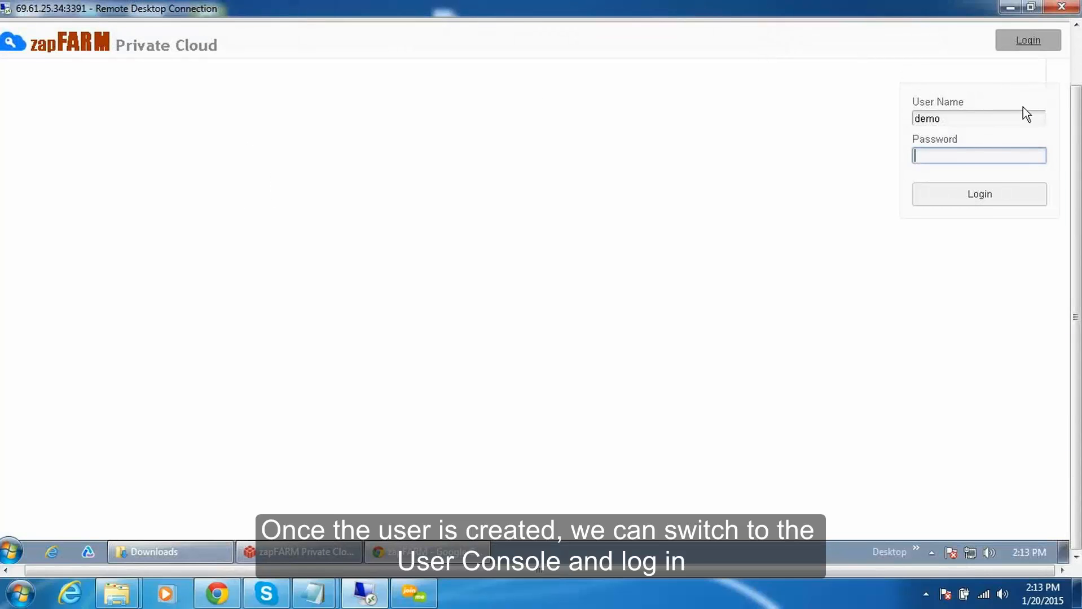
{"action": "left_click", "coordinate": [951, 119]}
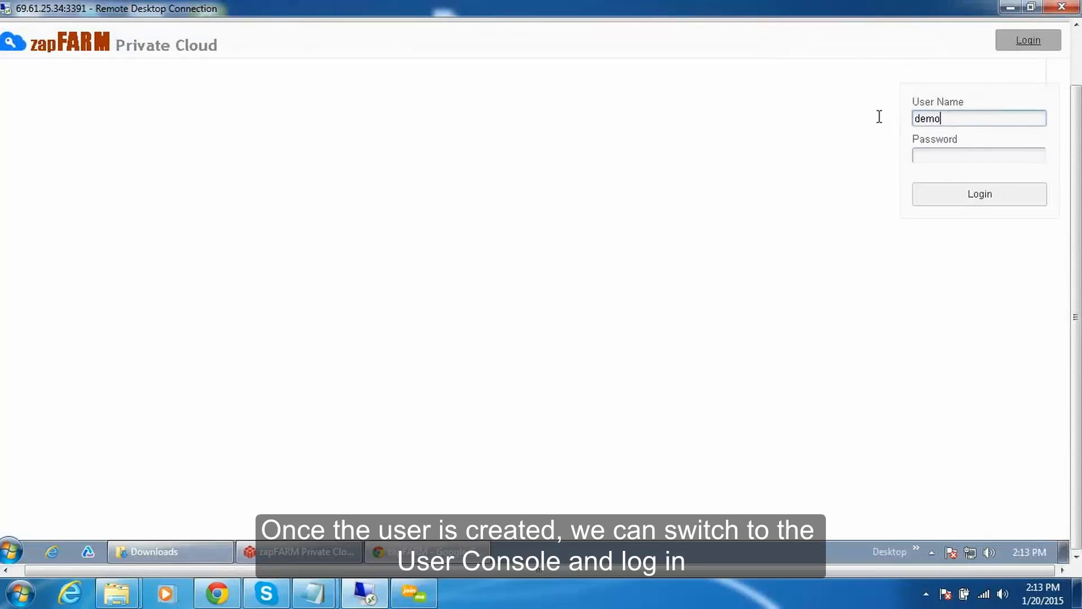
{"action": "key", "text": "ctrl+a"}
{"action": "type", "text": "sergey"}
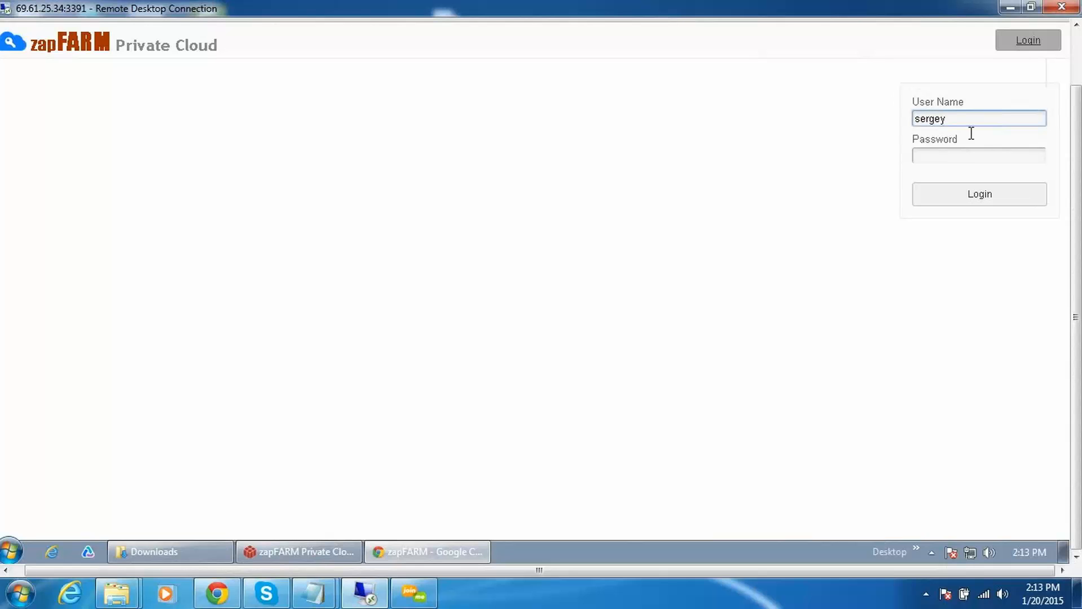
{"action": "left_click", "coordinate": [941, 155]}
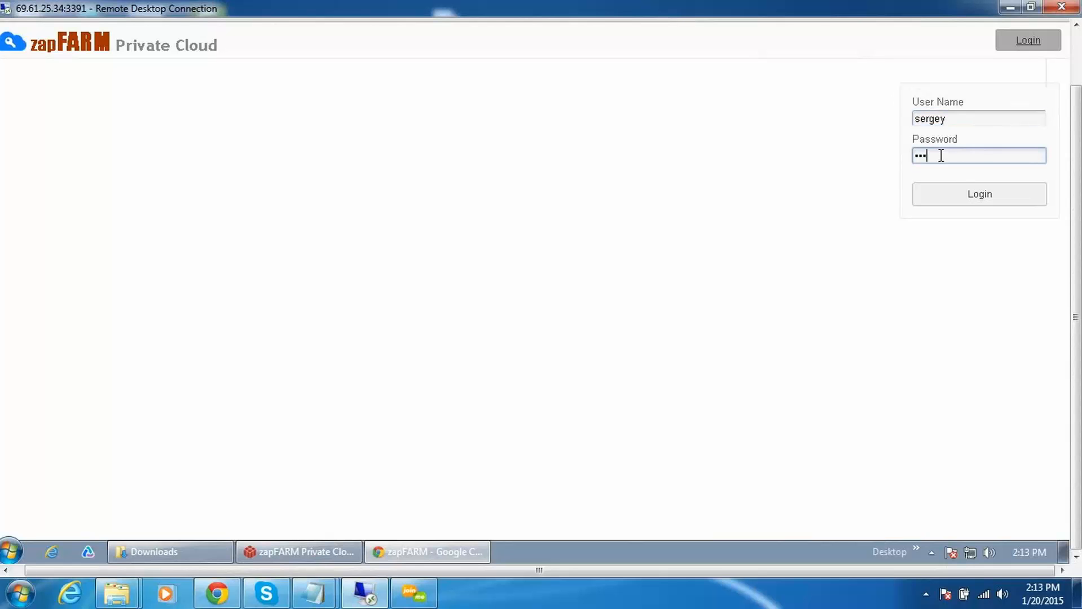
{"action": "left_click", "coordinate": [963, 195]}
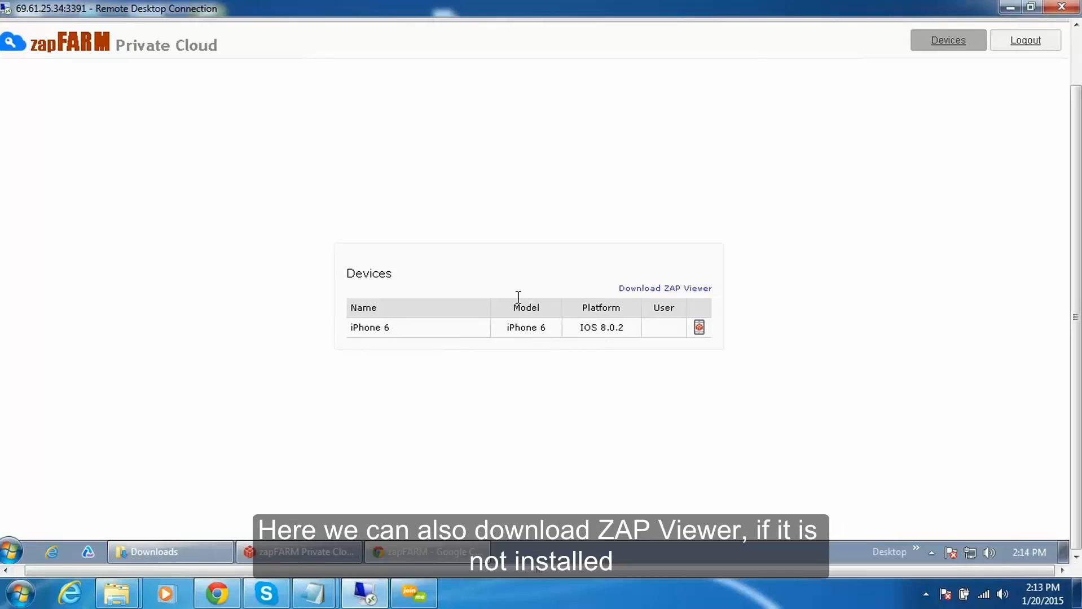
{"action": "left_click", "coordinate": [677, 291]}
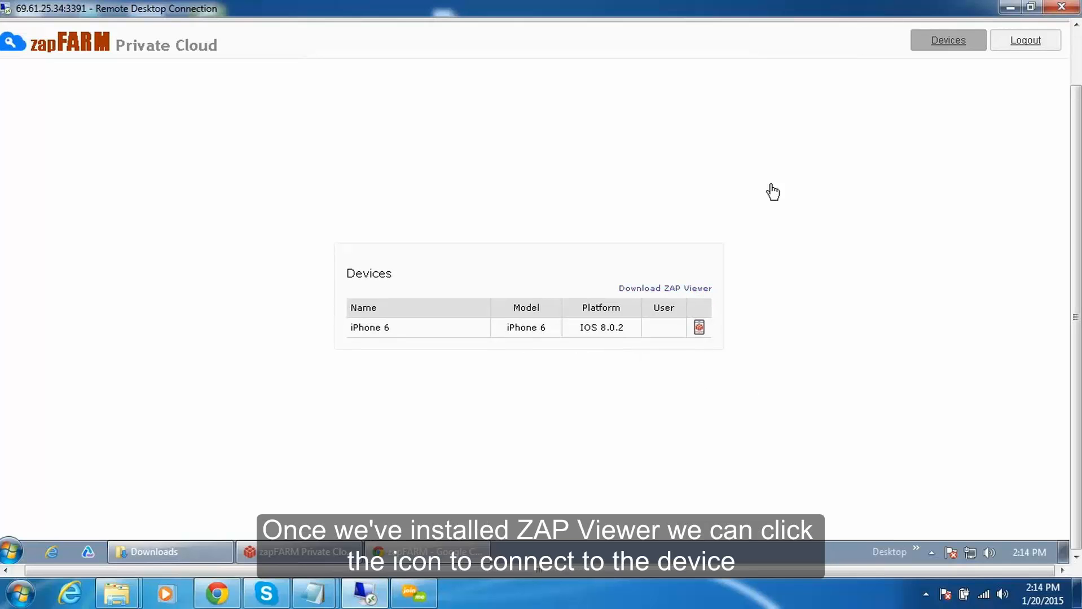
Log out of the User Console and sign back in with the Manager account's username and password.
{"action": "left_click", "coordinate": [1020, 37]}
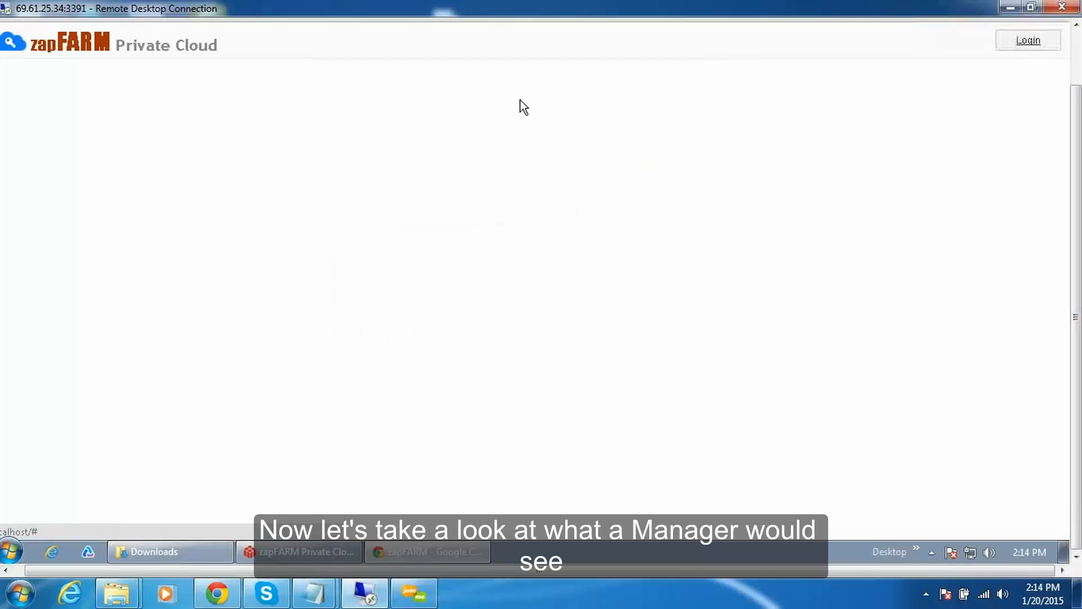
{"action": "left_click", "coordinate": [1036, 42]}
{"action": "double_click", "coordinate": [967, 119]}
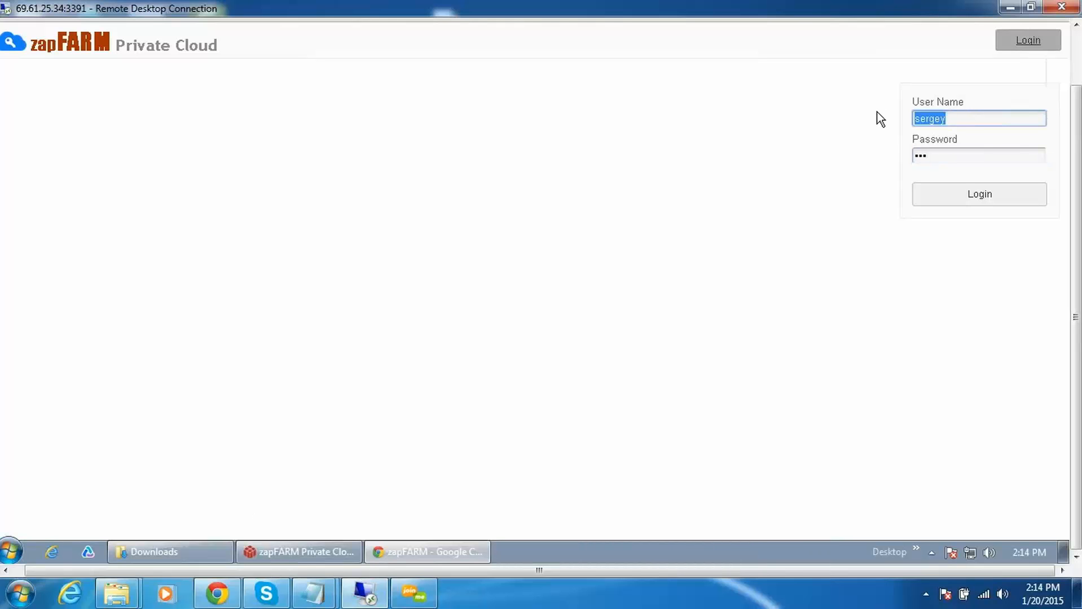
{"action": "type", "text": "za"}
{"action": "type", "text": "alex"}
{"action": "key", "text": "Tab"}
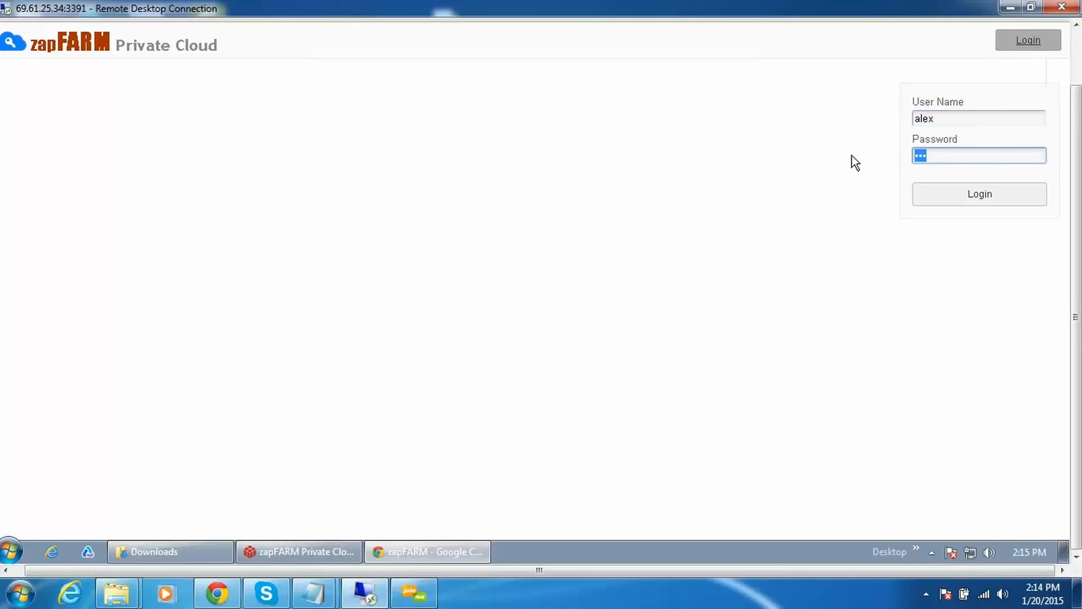
{"action": "type", "text": "•••"}
{"action": "left_click", "coordinate": [989, 202]}
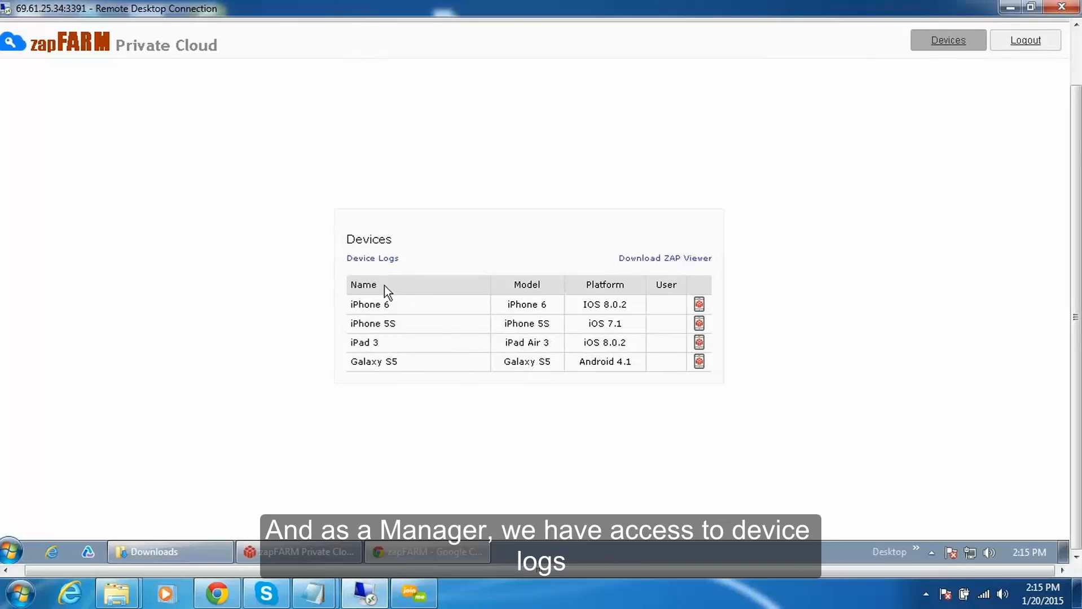
Retrieve the device logs for the date range from 11/11/2014 to 01/13/2015.
{"action": "left_click", "coordinate": [366, 259]}
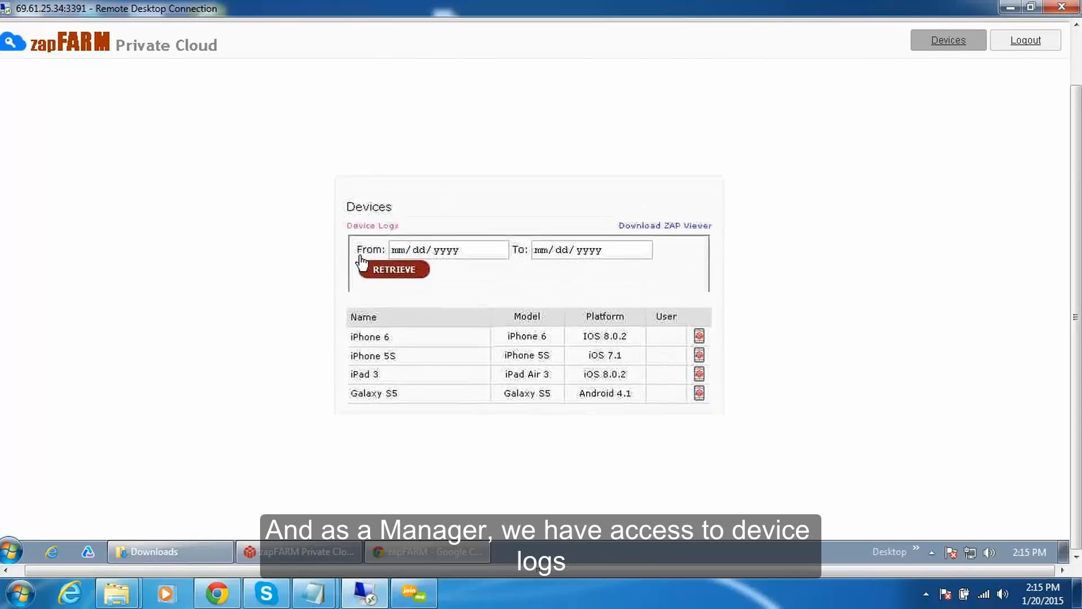
{"action": "left_click", "coordinate": [501, 248]}
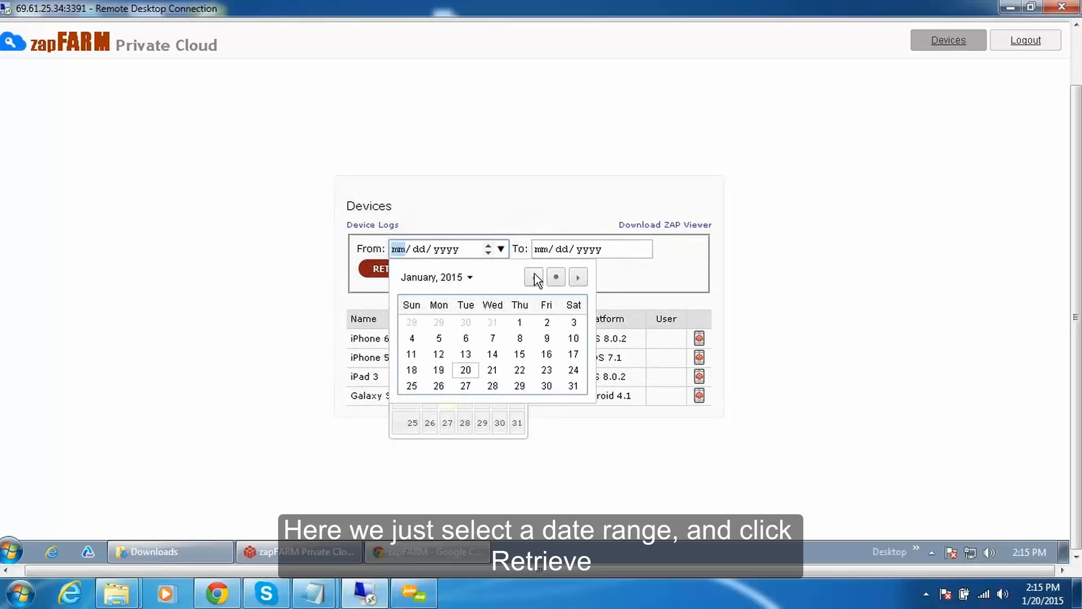
{"action": "left_click", "coordinate": [534, 276]}
{"action": "left_click", "coordinate": [534, 276]}
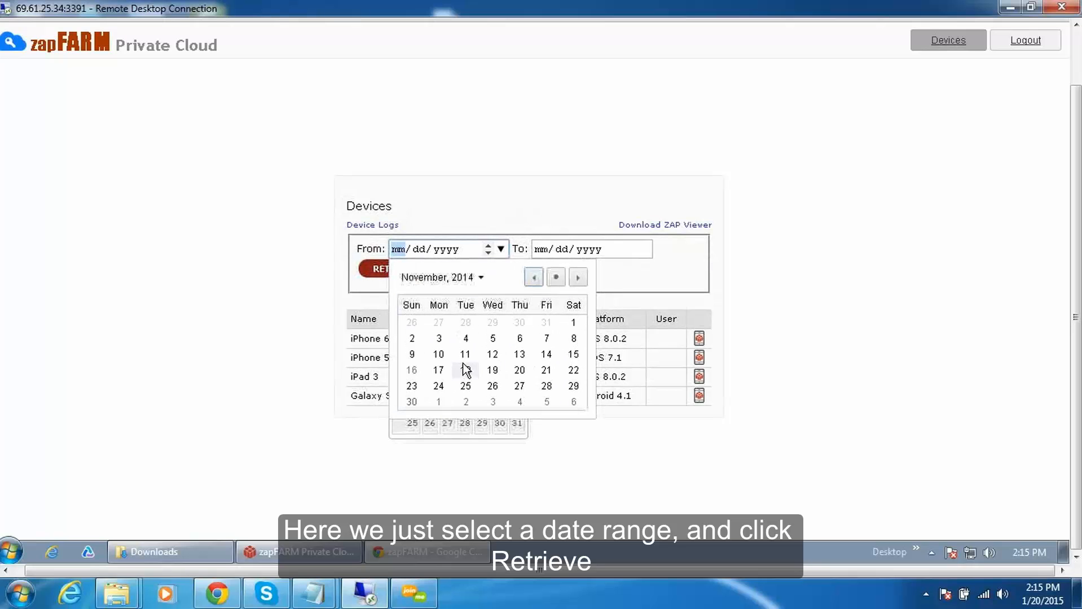
{"action": "left_click", "coordinate": [466, 354]}
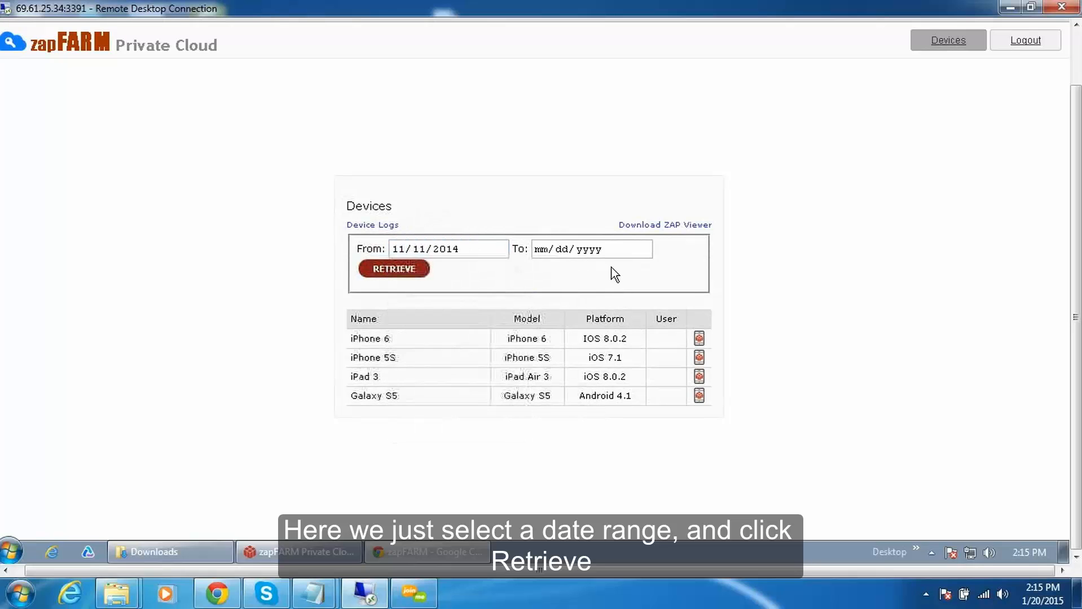
{"action": "left_click", "coordinate": [645, 249]}
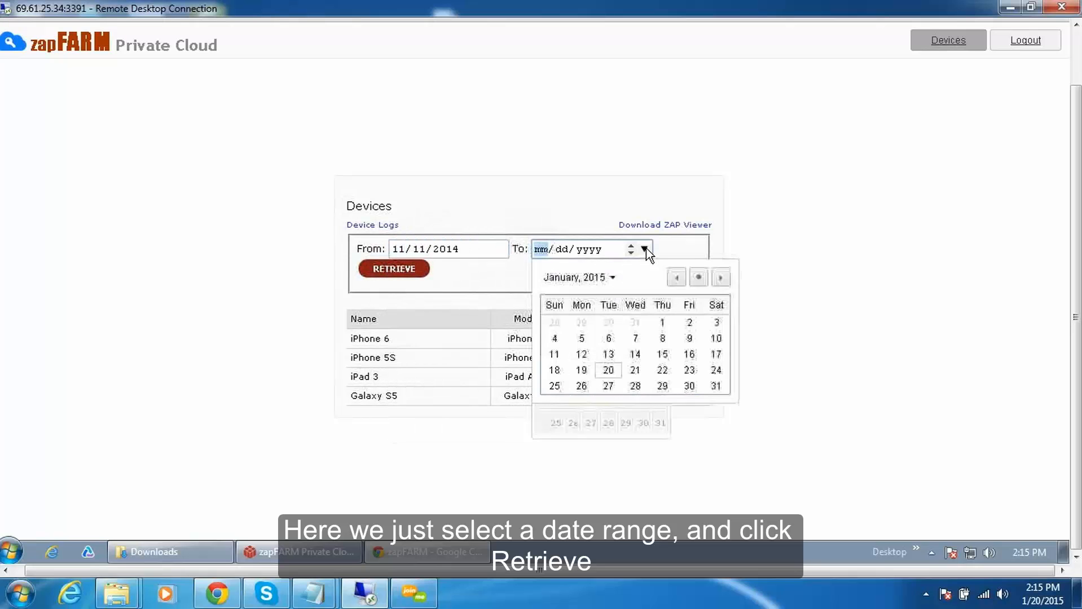
{"action": "left_click", "coordinate": [608, 355]}
{"action": "left_click", "coordinate": [695, 276]}
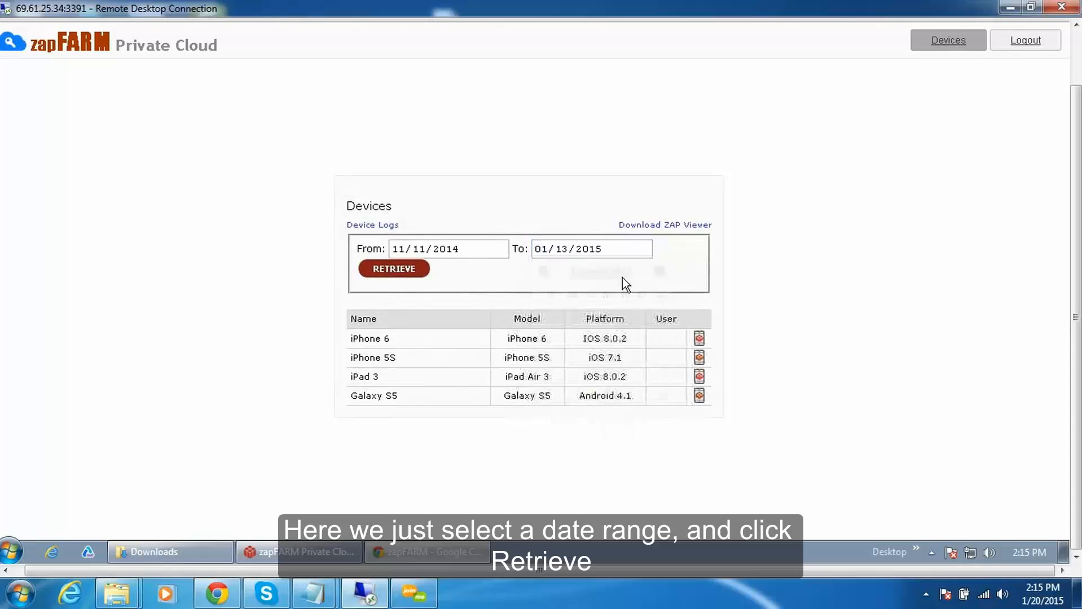
{"action": "left_click", "coordinate": [397, 271]}
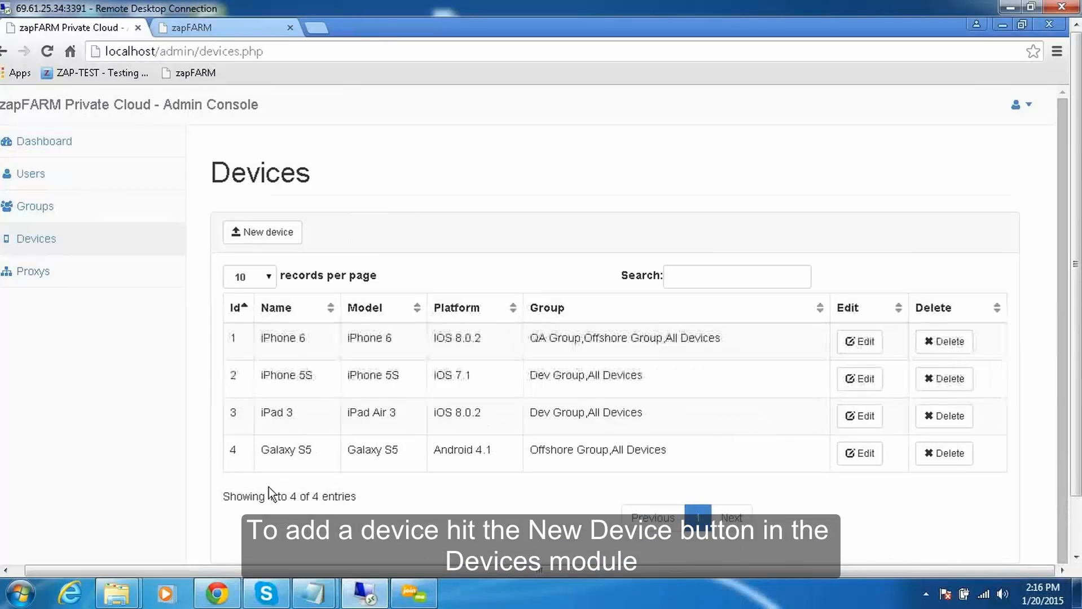
Start a new device entry in the Admin Console and name it Galaxy Tab.
{"action": "left_click", "coordinate": [263, 232]}
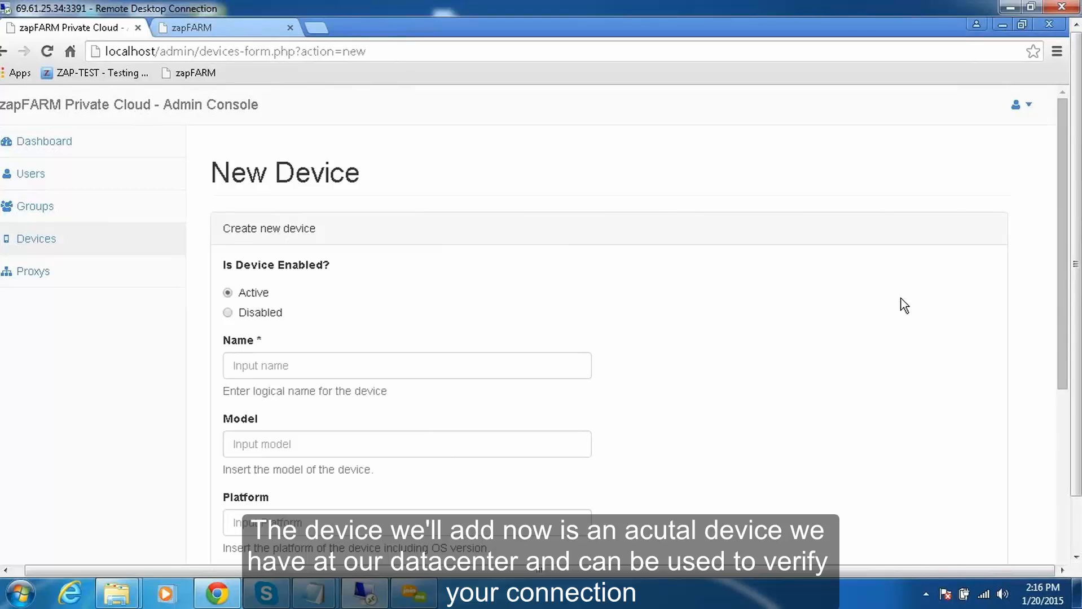
{"action": "scroll", "coordinate": [1049, 242], "scroll_direction": "down", "scroll_amount": 1}
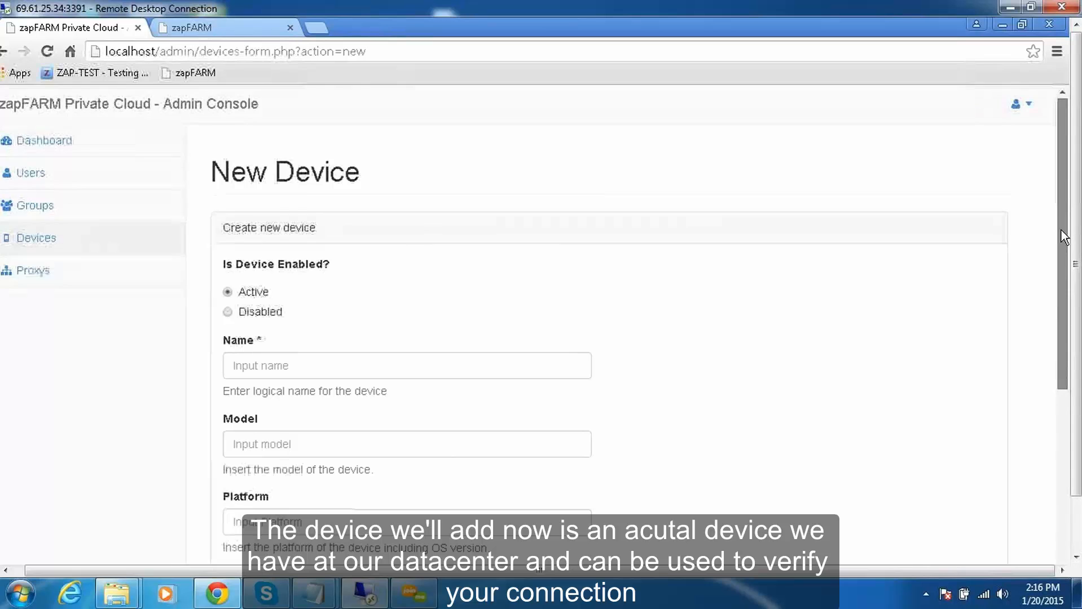
{"action": "left_click", "coordinate": [280, 323]}
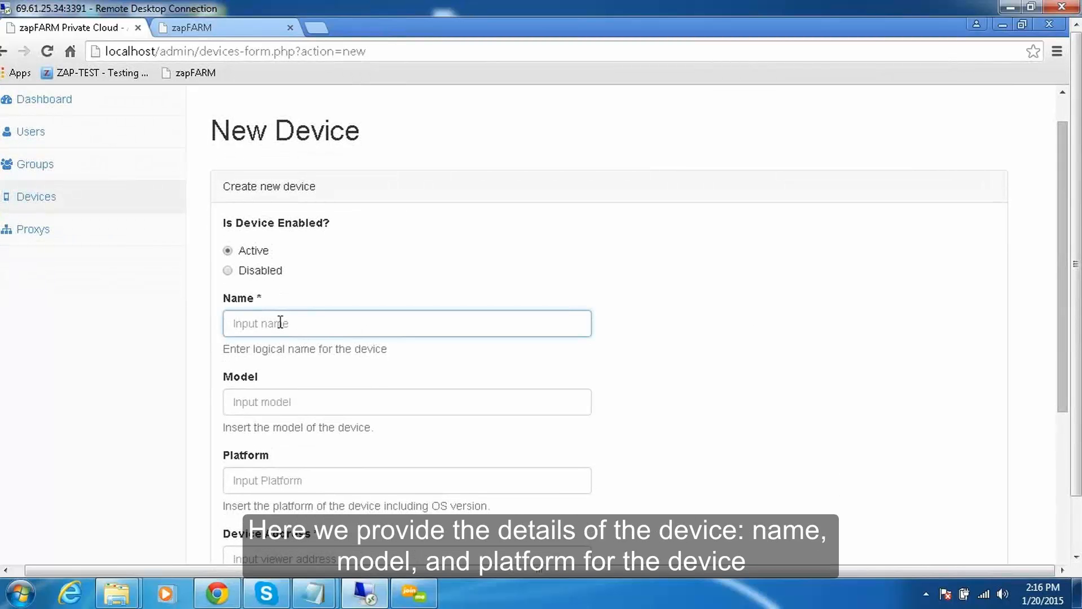
{"action": "type", "text": "G"}
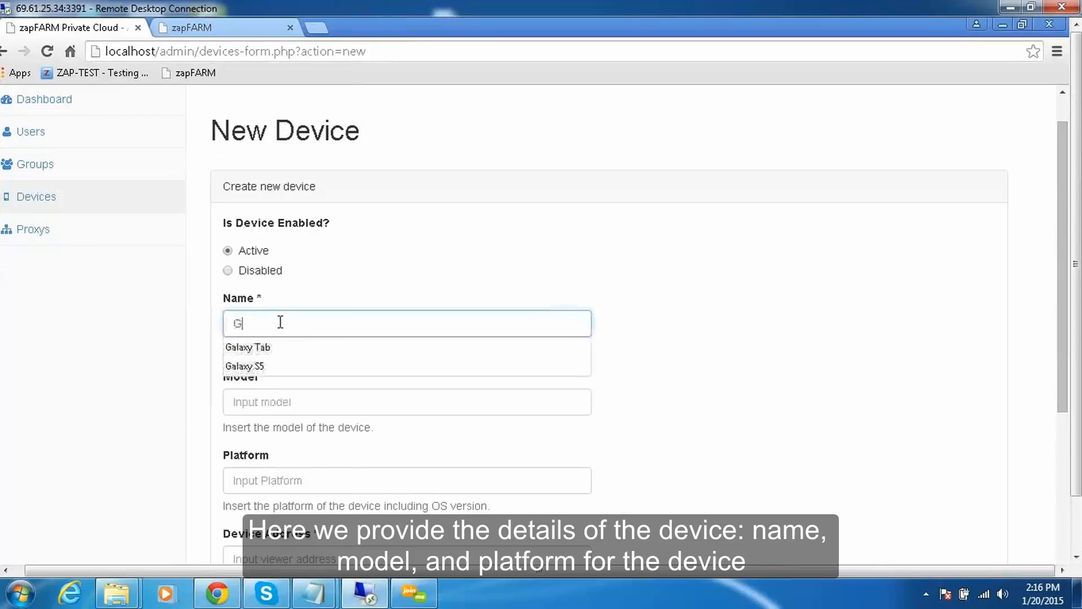
{"action": "type", "text": "alaxy Tab"}
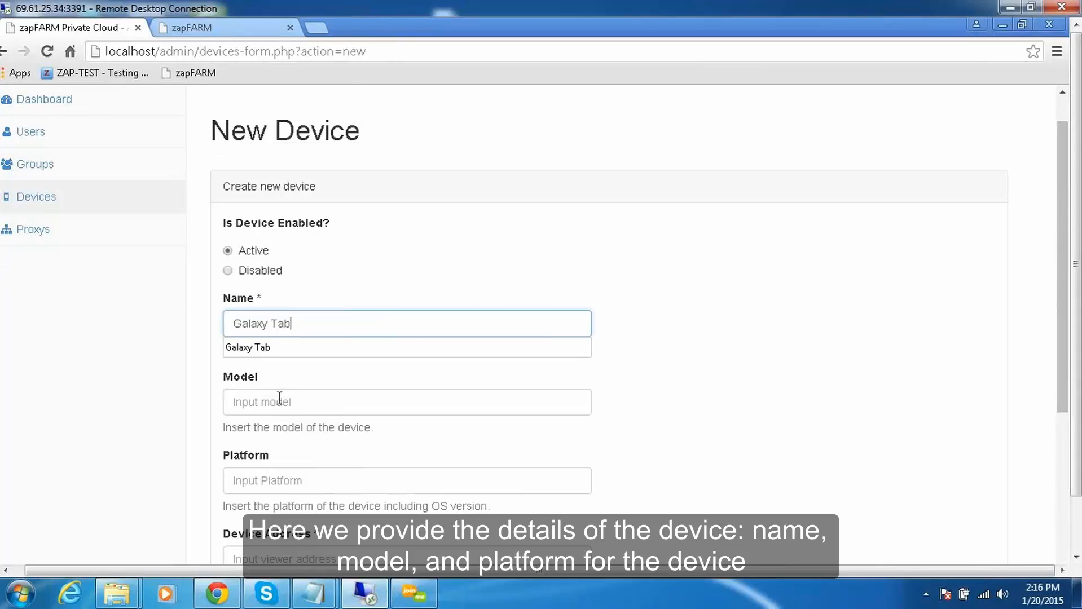
Set the new device's model to Sansung GT-124 and its platform to Android 4.0.
{"action": "left_click", "coordinate": [288, 402]}
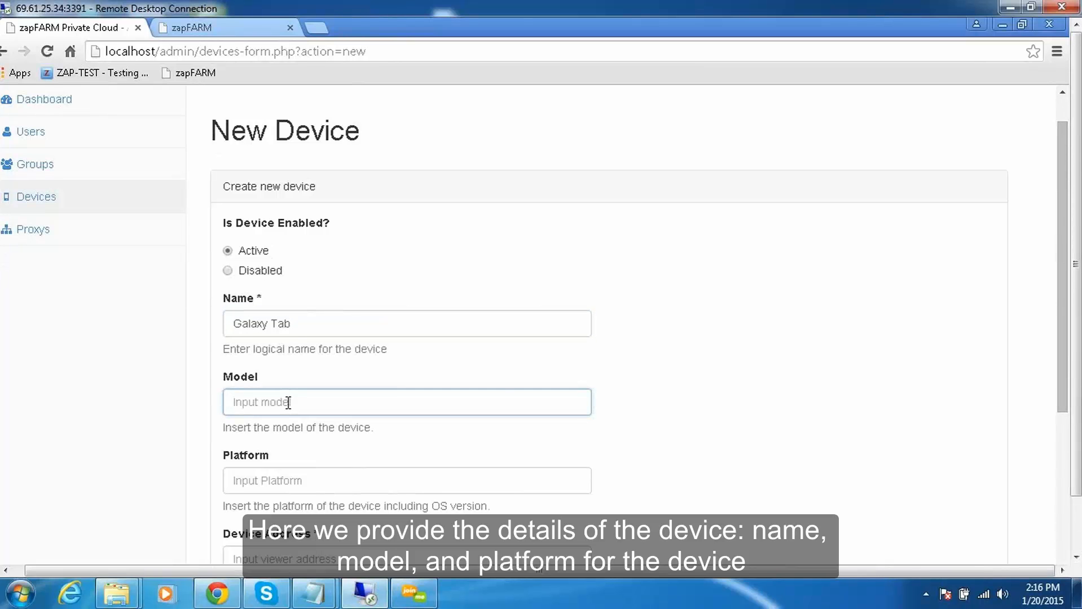
{"action": "left_click", "coordinate": [288, 403]}
{"action": "left_click", "coordinate": [311, 425]}
{"action": "left_click", "coordinate": [299, 481]}
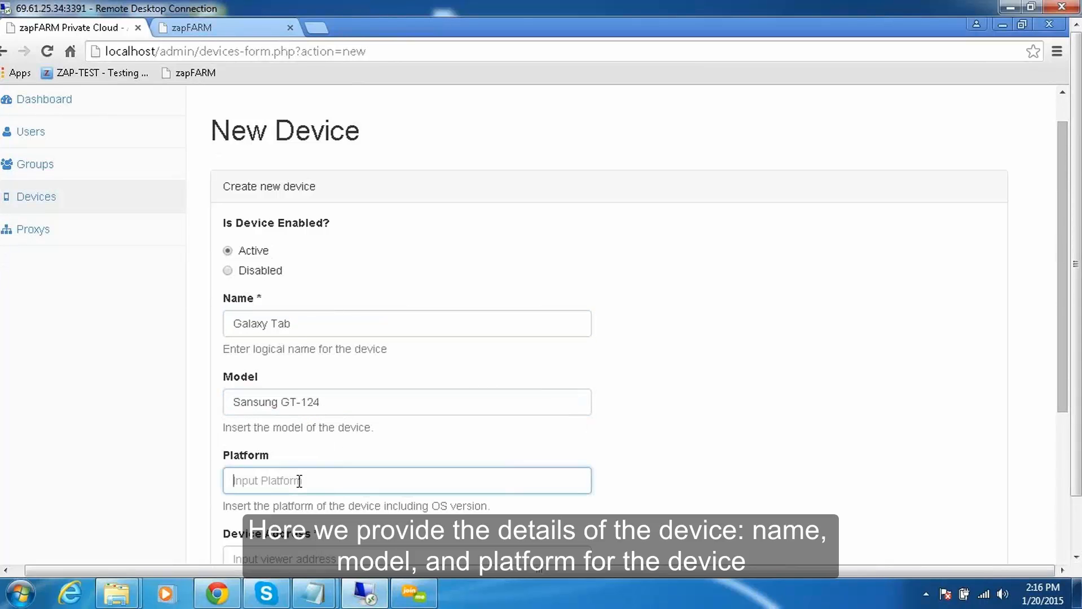
{"action": "type", "text": "Android 4.0"}
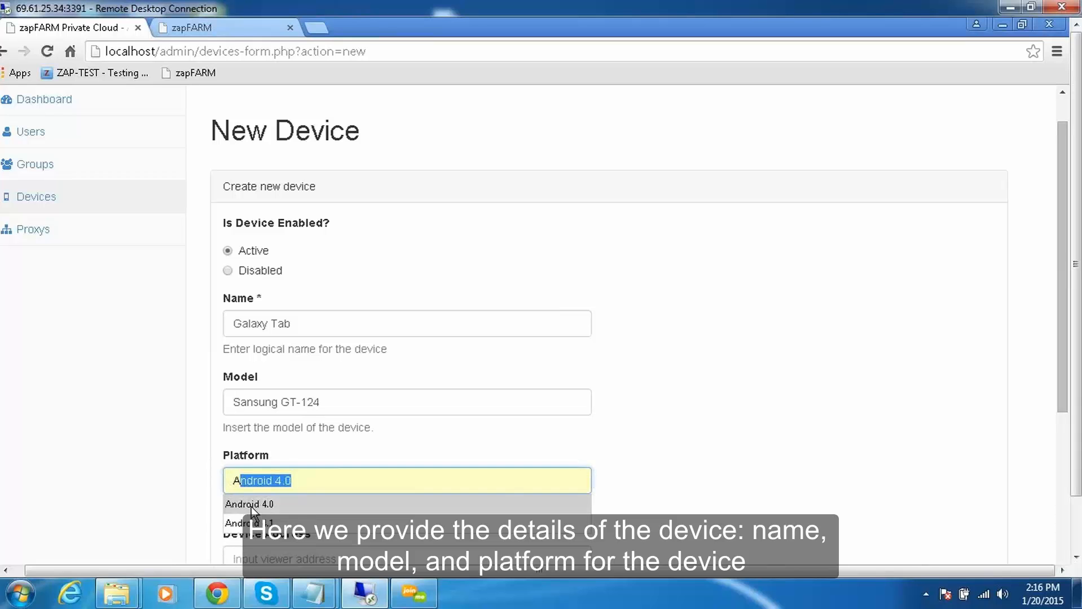
{"action": "left_click", "coordinate": [251, 505]}
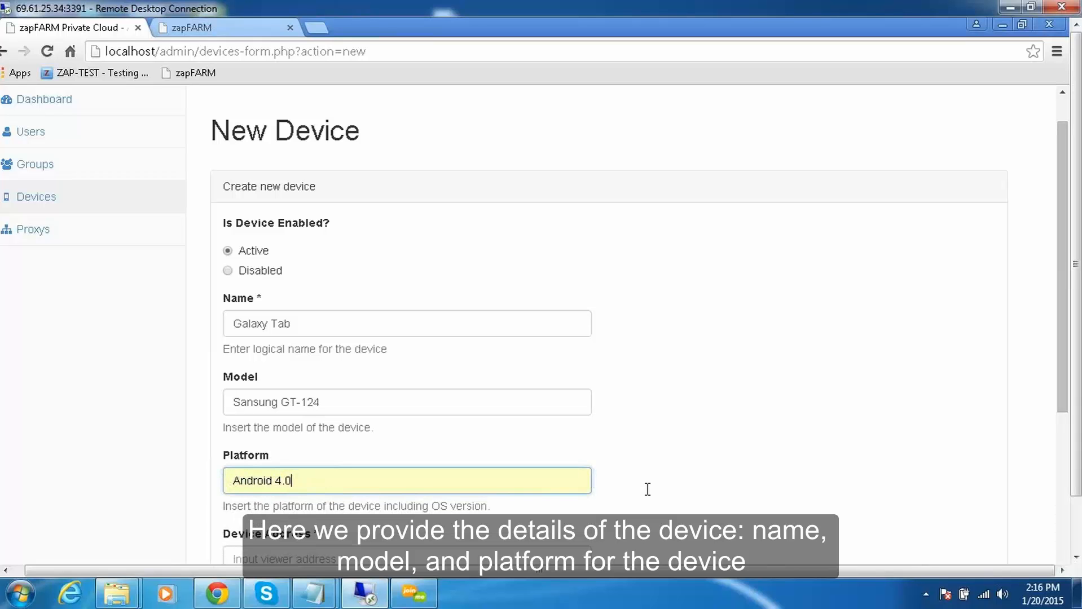
{"action": "left_click", "coordinate": [629, 475]}
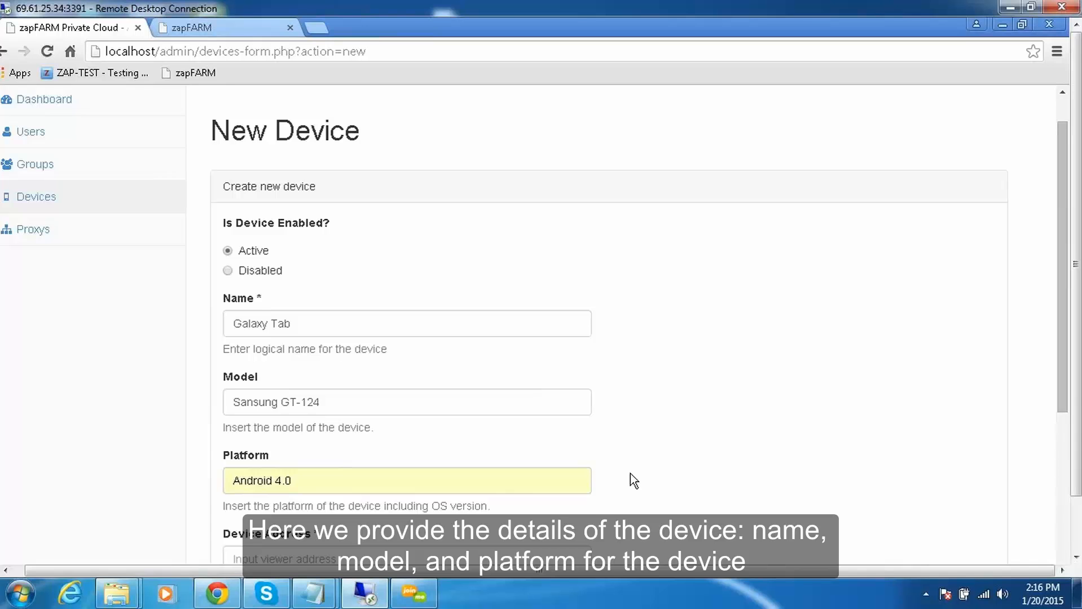
Set the device address to 192.168.1.5:5901 and enter the device password.
{"action": "scroll", "coordinate": [630, 478], "scroll_direction": "down", "scroll_amount": 3}
{"action": "left_click", "coordinate": [314, 401]}
{"action": "type", "text": "192.168.1.5:5901"}
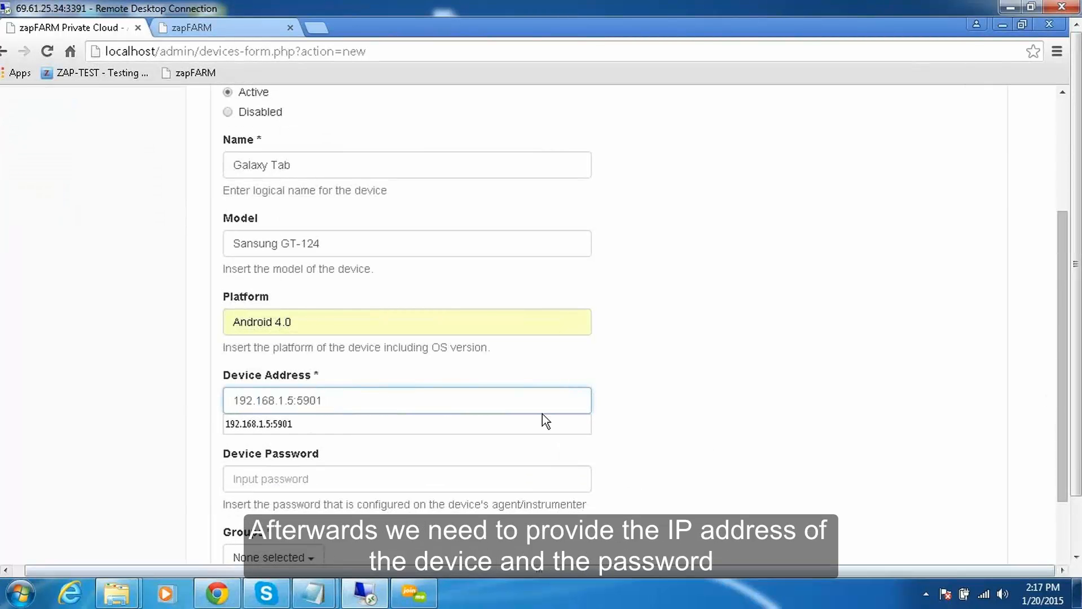
{"action": "left_click", "coordinate": [611, 408]}
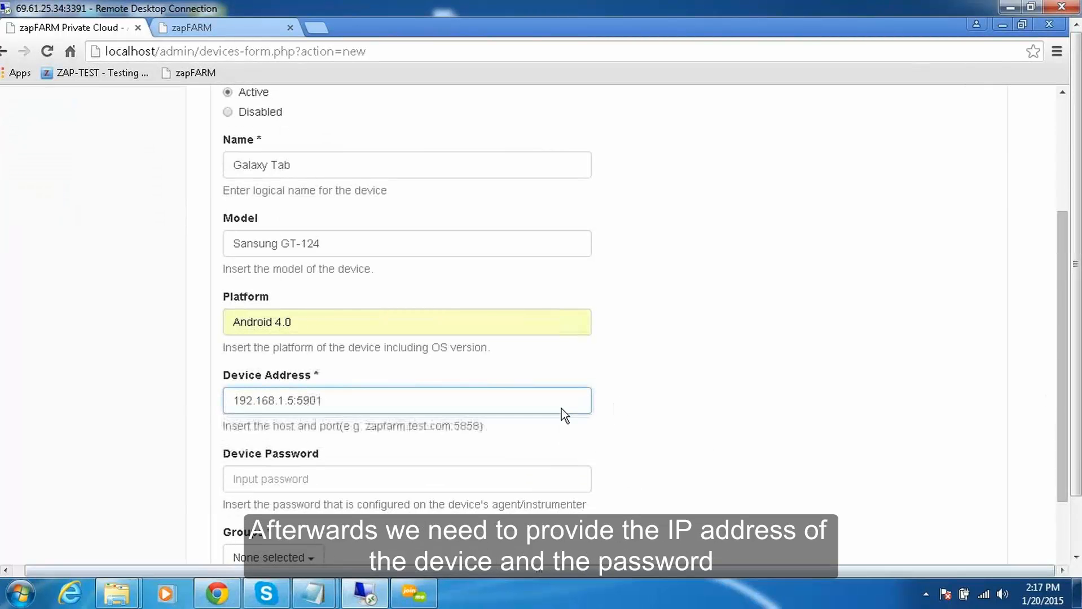
{"action": "left_click", "coordinate": [260, 480]}
{"action": "type", "text": "zap"}
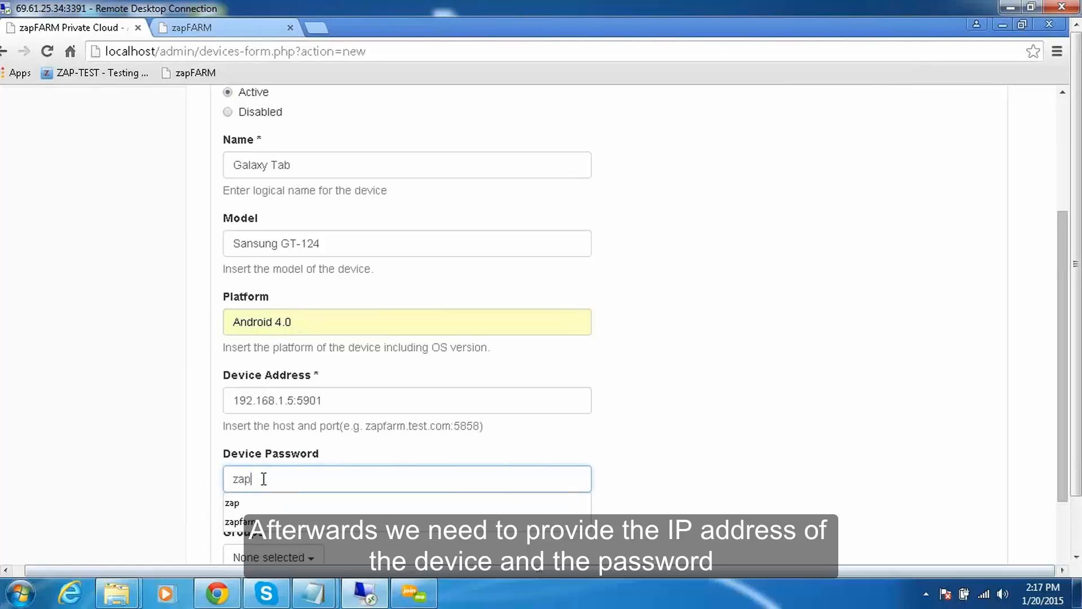
{"action": "type", "text": "farm"}
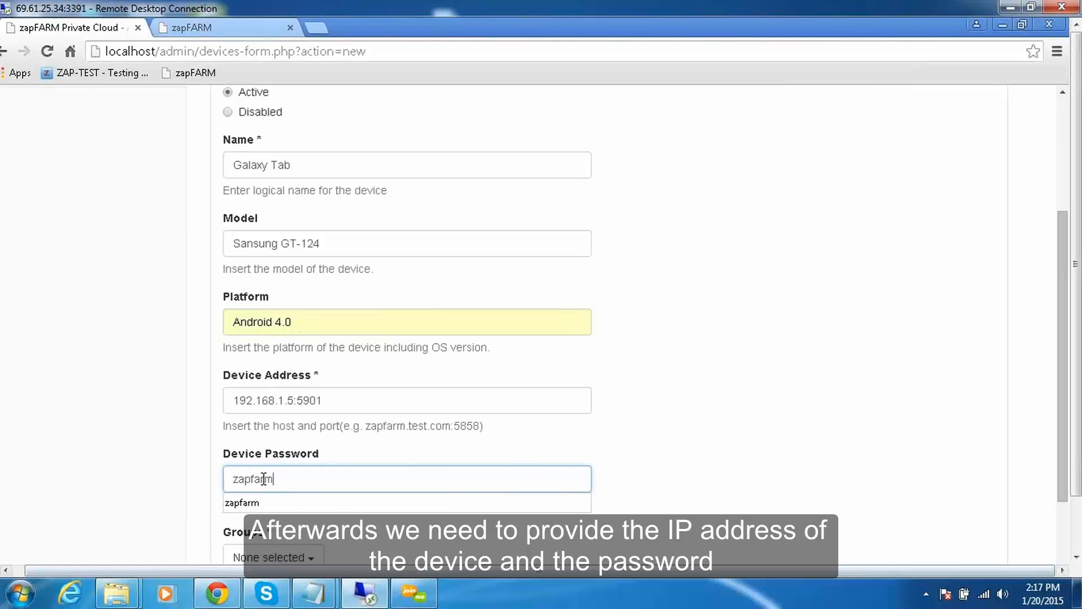
{"action": "left_click", "coordinate": [698, 451]}
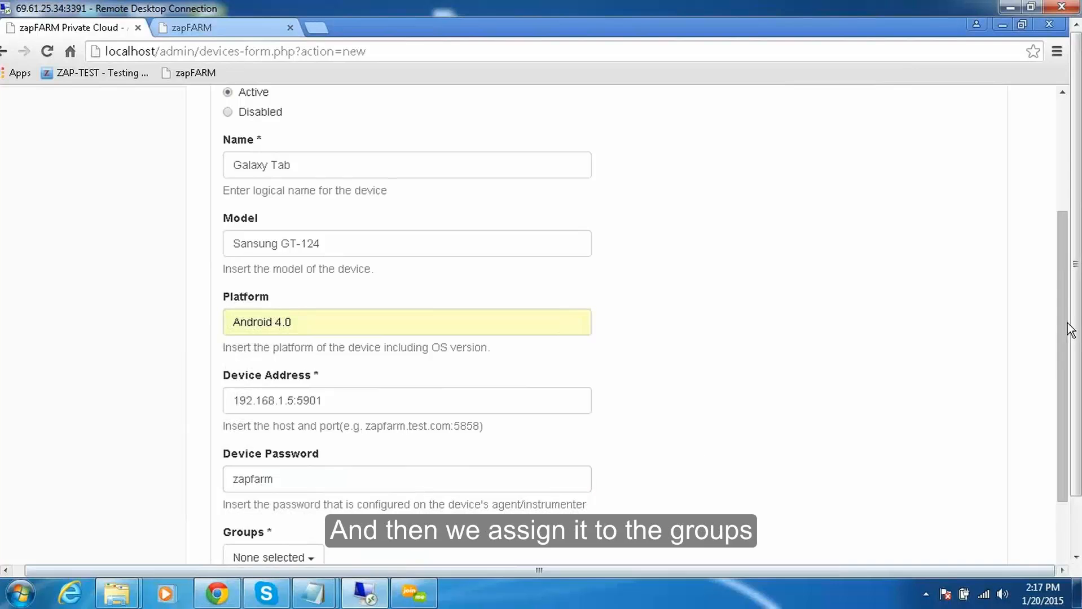
Assign the Galaxy Tab to QA Group and create the new device.
{"action": "key", "text": "F11"}
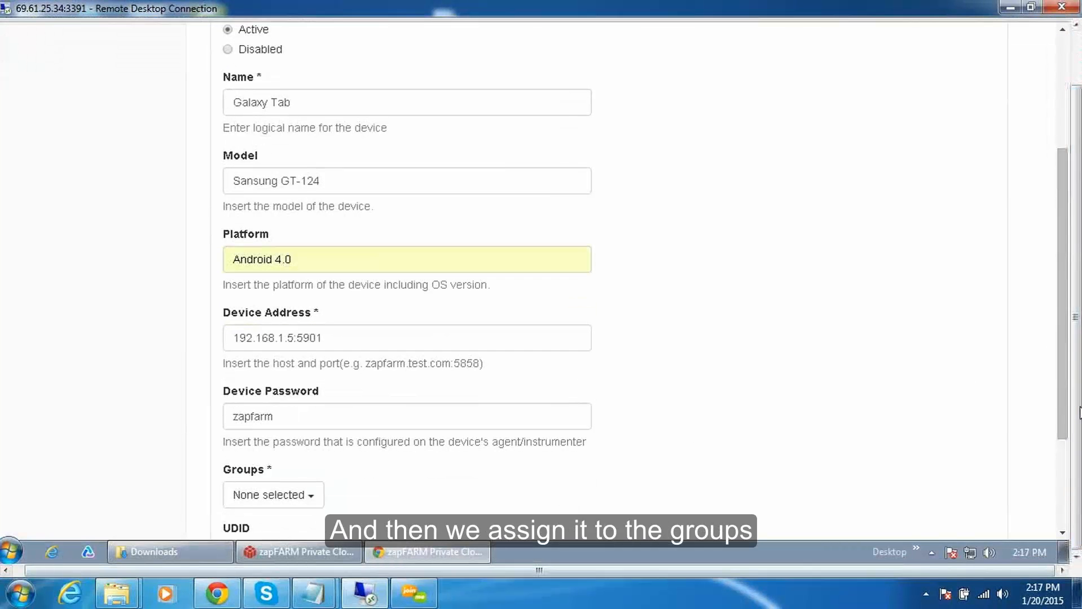
{"action": "left_click", "coordinate": [314, 499]}
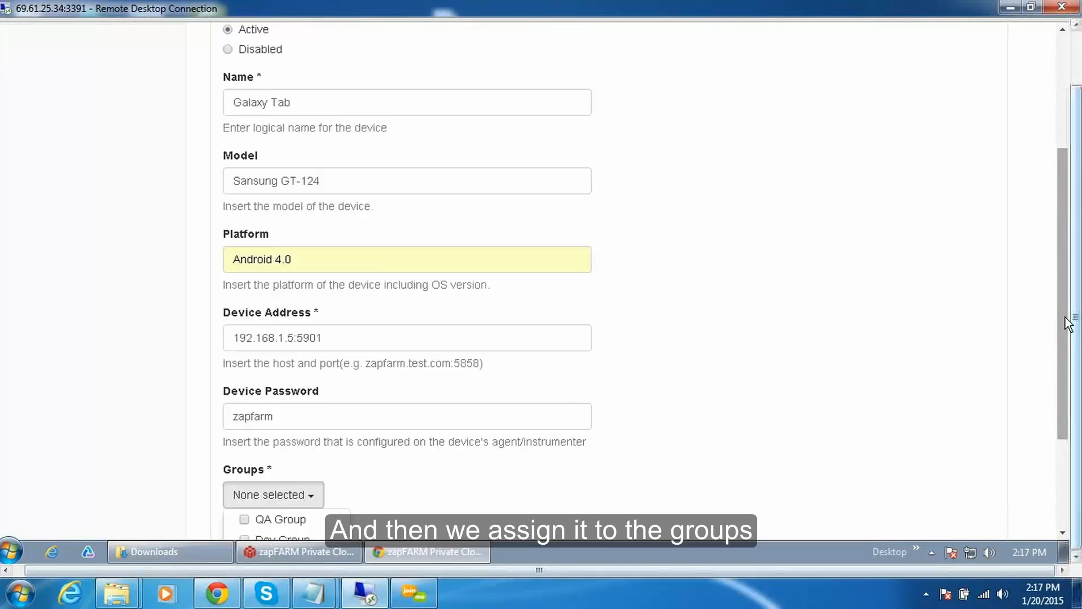
{"action": "left_click_drag", "start_coordinate": [1062, 368], "coordinate": [1060, 440]}
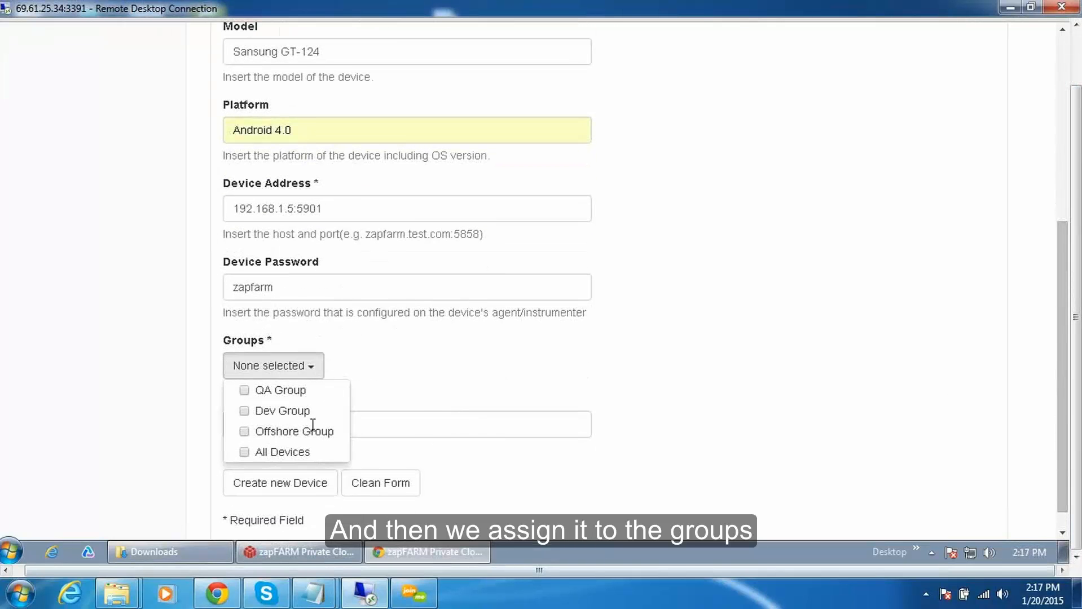
{"action": "left_click", "coordinate": [245, 390]}
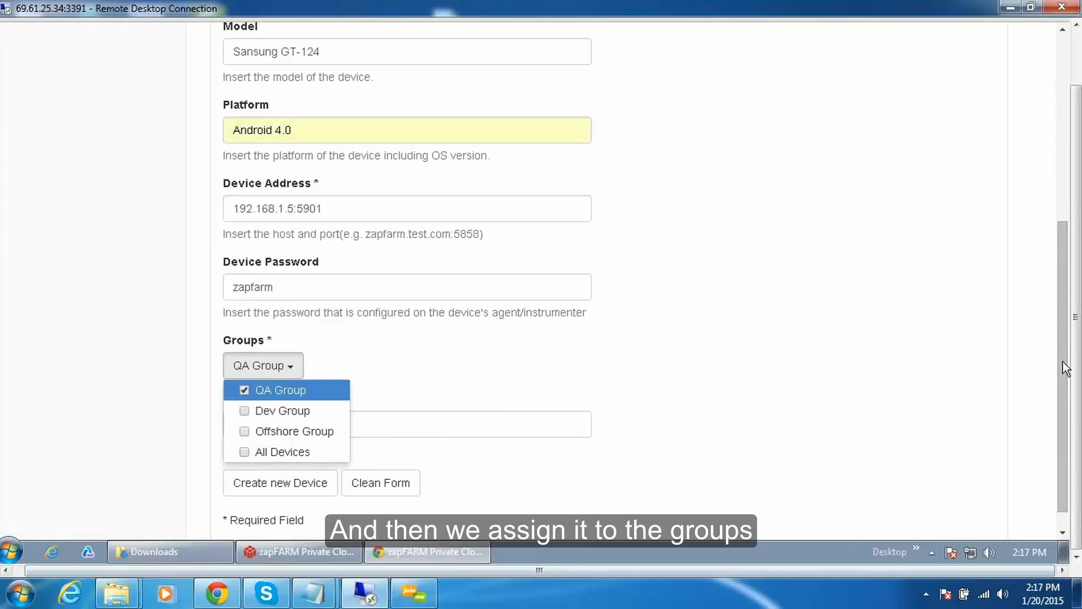
{"action": "left_click_drag", "start_coordinate": [1061, 339], "coordinate": [1060, 367]}
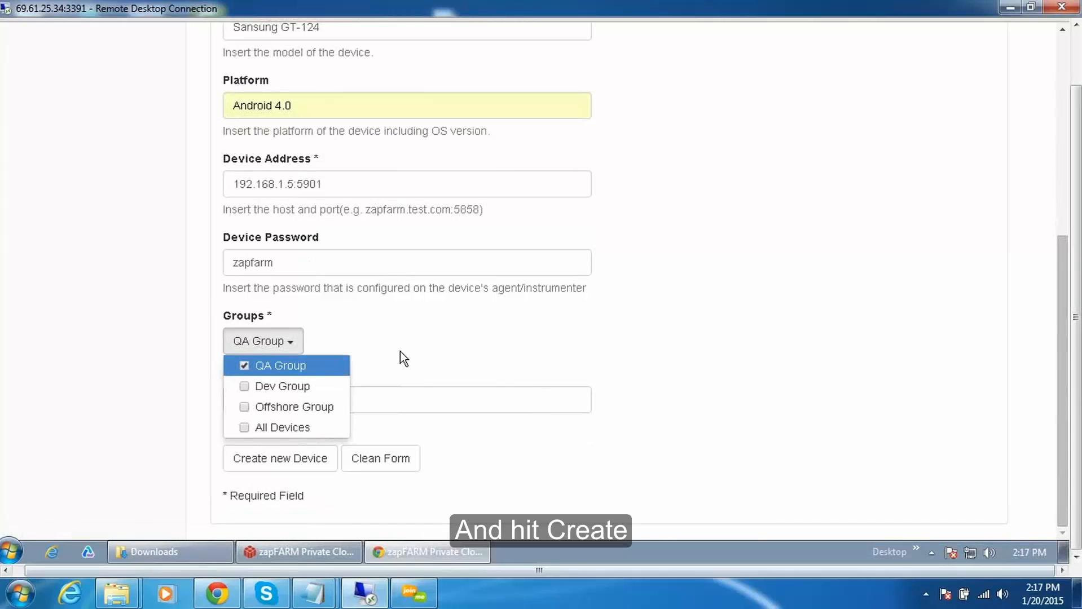
{"action": "left_click", "coordinate": [387, 357]}
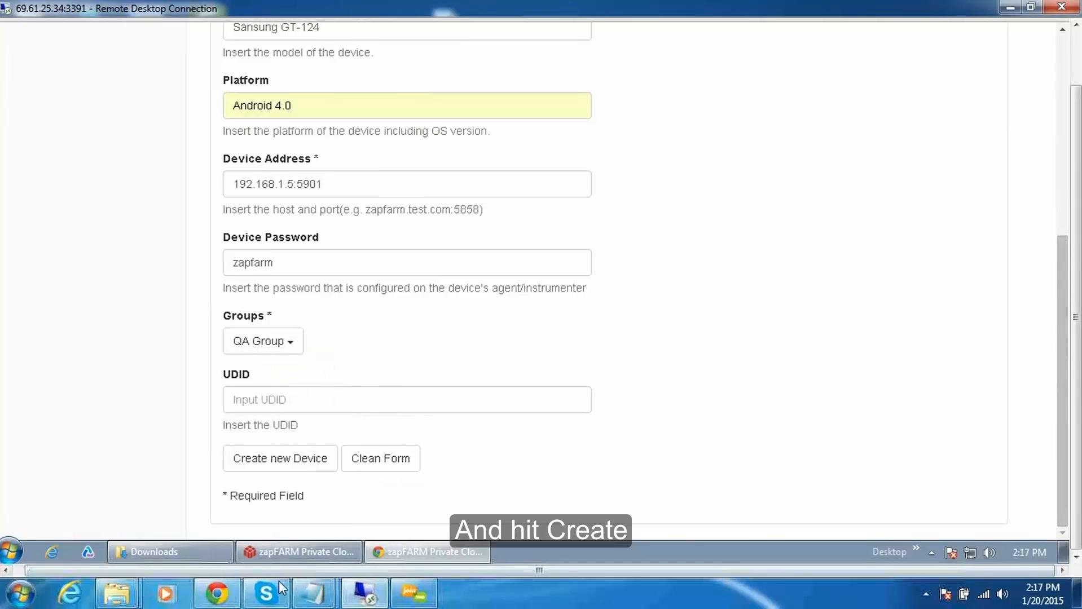
{"action": "left_click", "coordinate": [284, 462]}
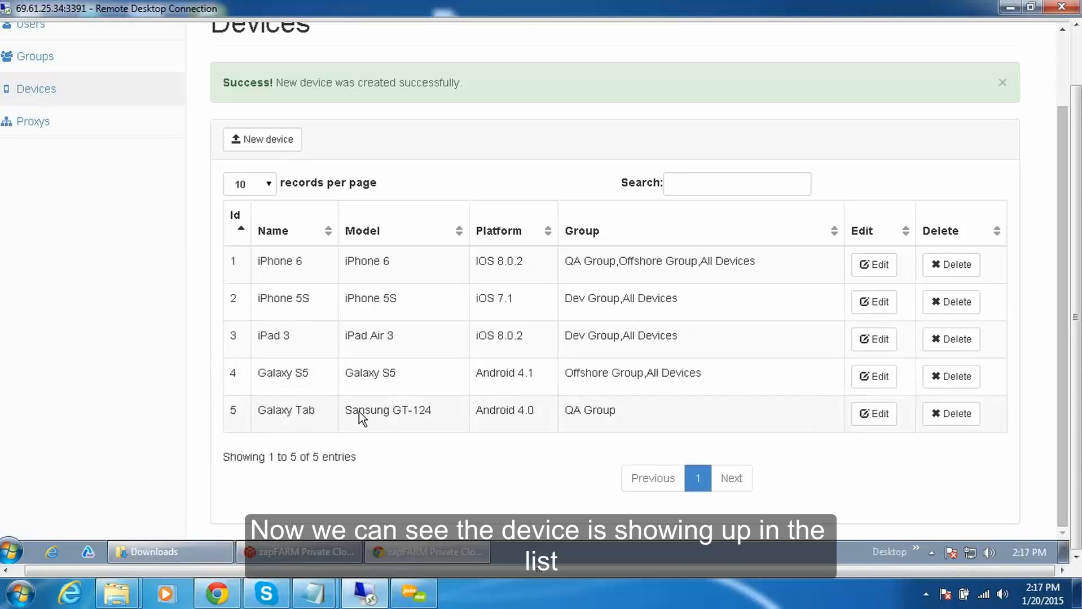
Switch to the User Console and sign in as the QA Group user by entering that account's username.
{"action": "left_click", "coordinate": [225, 28]}
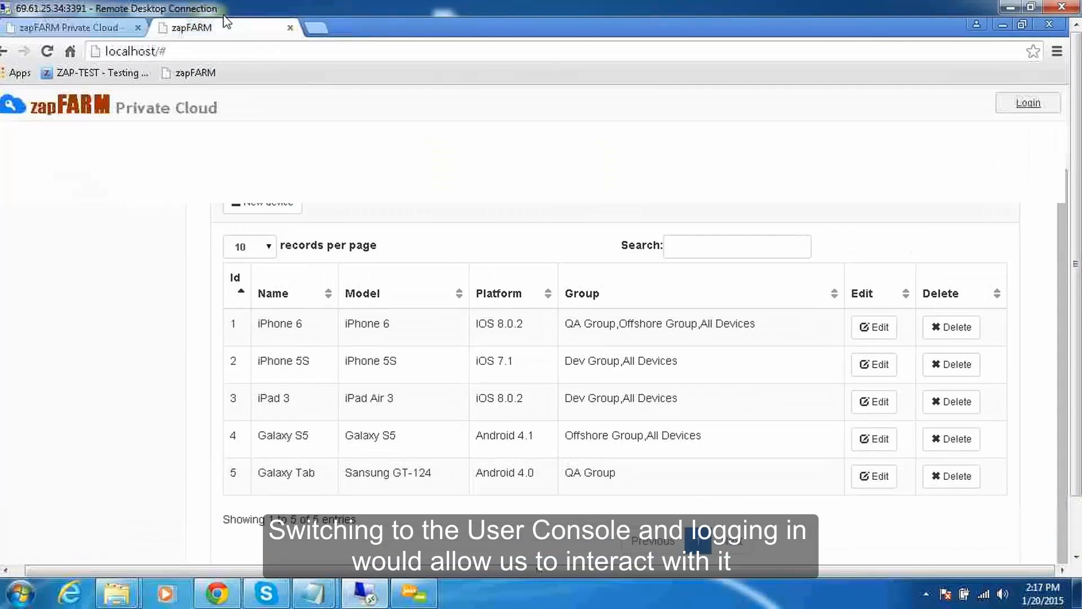
{"action": "left_click", "coordinate": [1029, 104]}
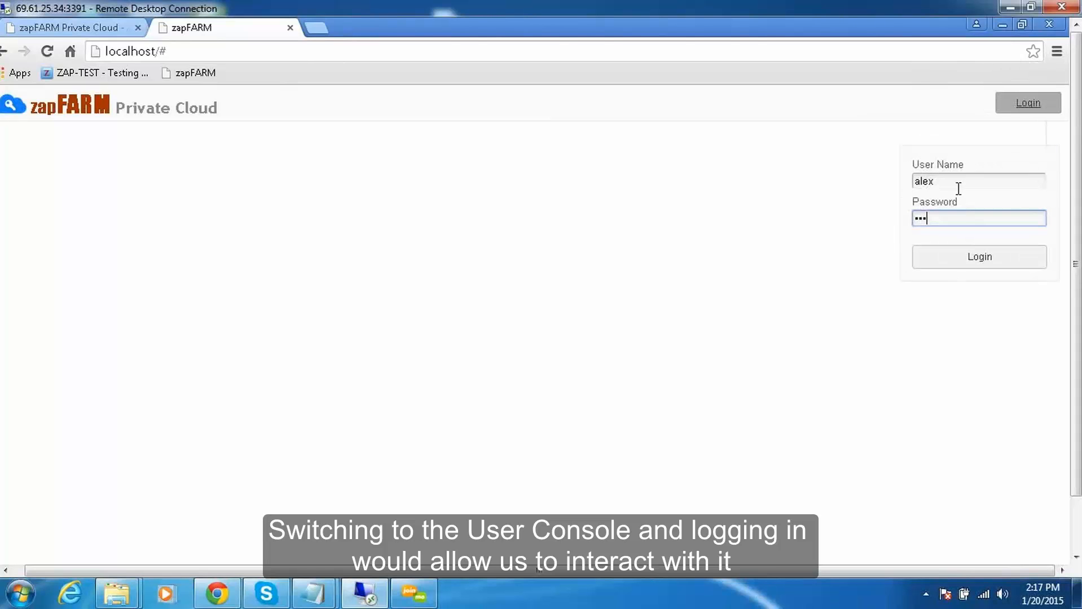
{"action": "key", "text": "shift+Tab"}
{"action": "type", "text": "sergey"}
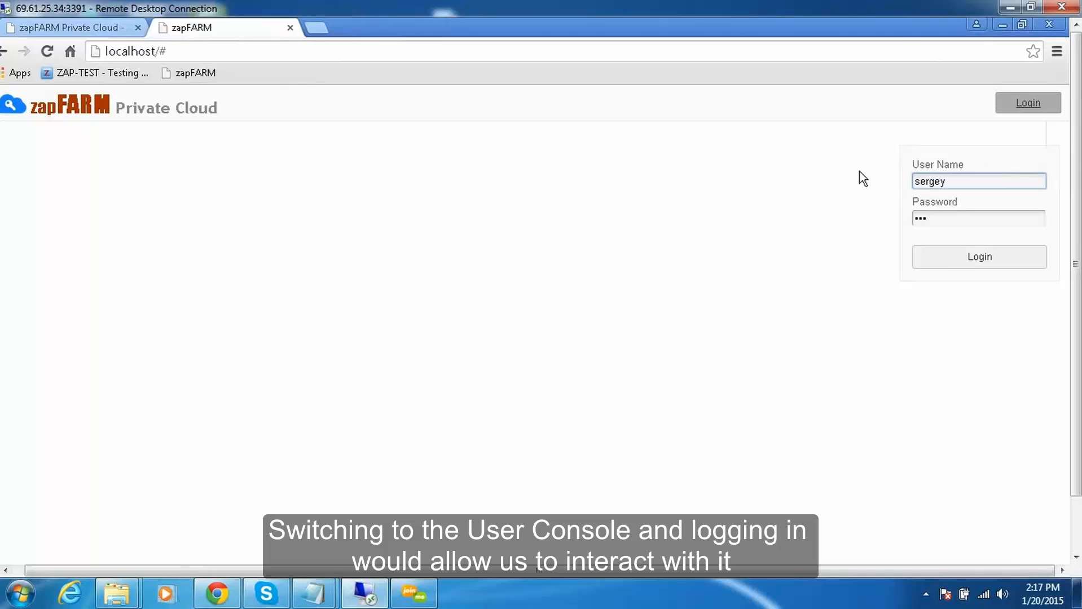
{"action": "left_click", "coordinate": [931, 263]}
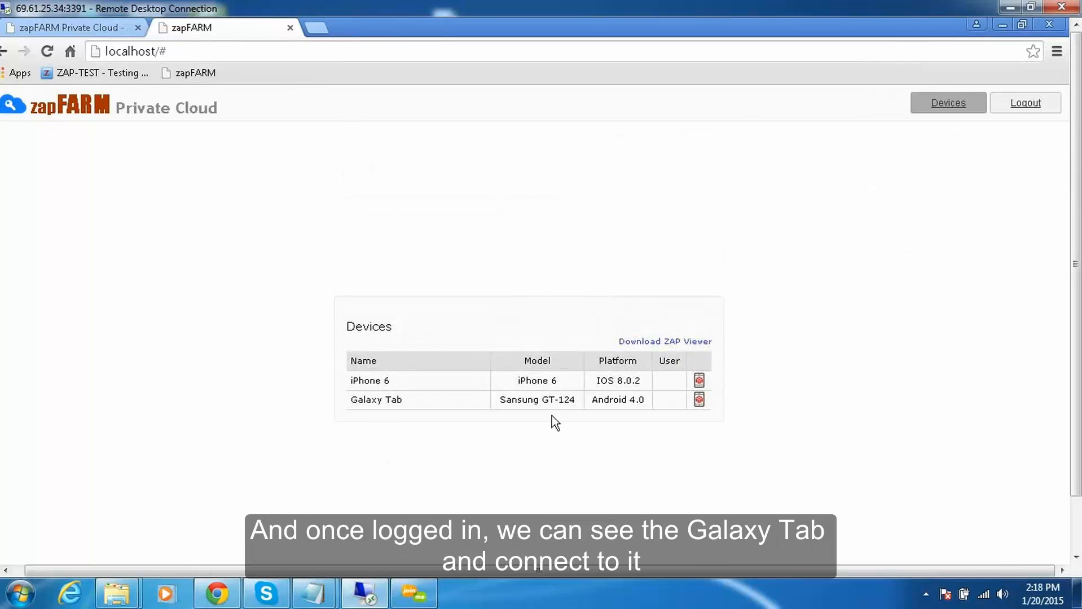
Connect to the Galaxy Tab with ZAP Viewer and reposition the viewer window so it is fully within the page's width.
{"action": "left_click", "coordinate": [700, 400]}
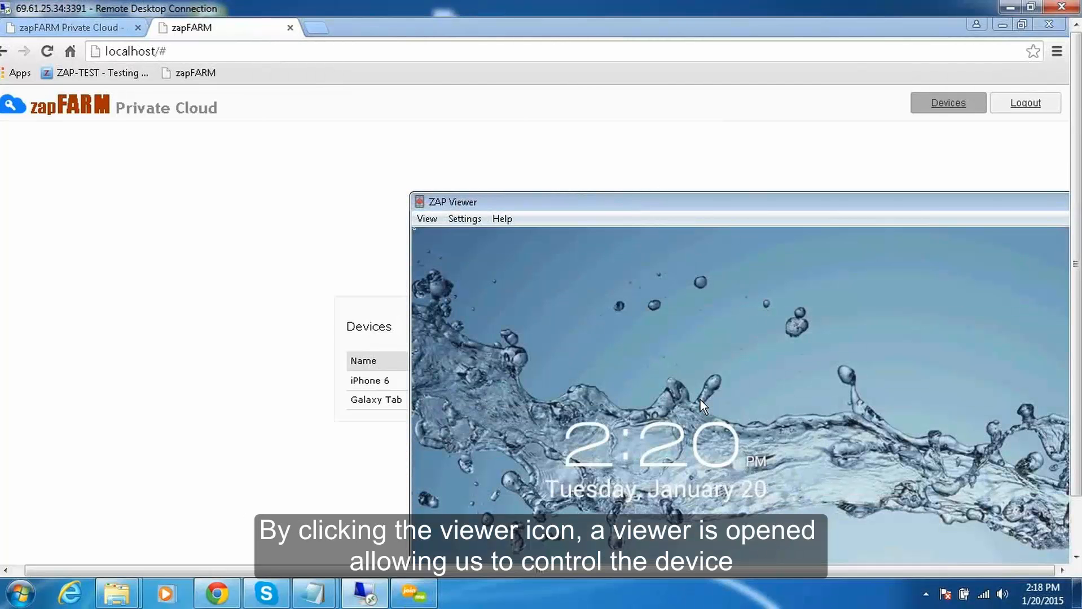
{"action": "left_click_drag", "start_coordinate": [762, 204], "coordinate": [559, 86]}
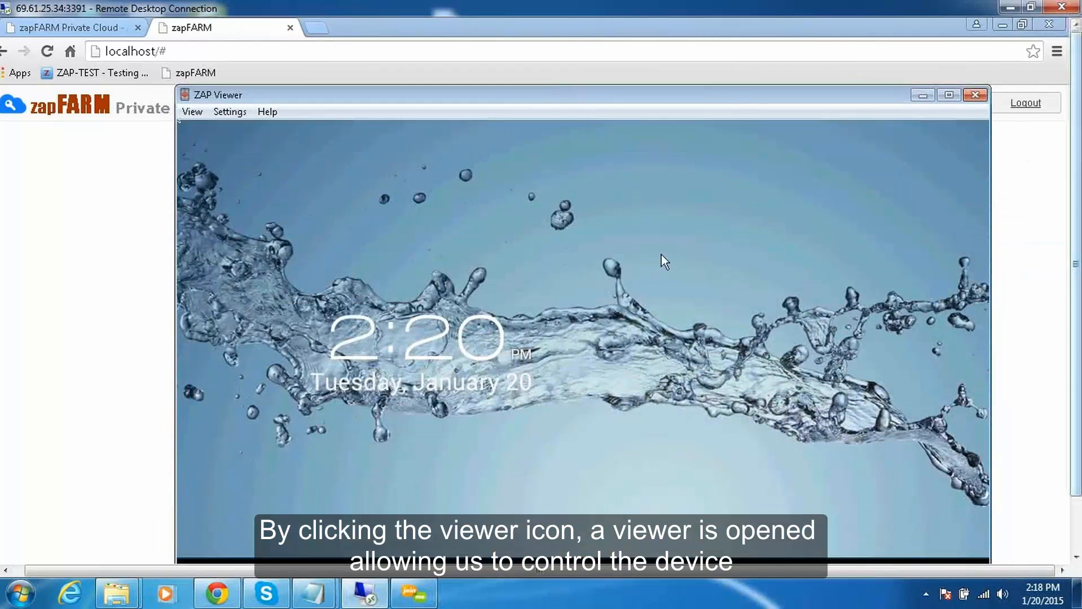
{"action": "left_click_drag", "start_coordinate": [512, 92], "coordinate": [501, 92]}
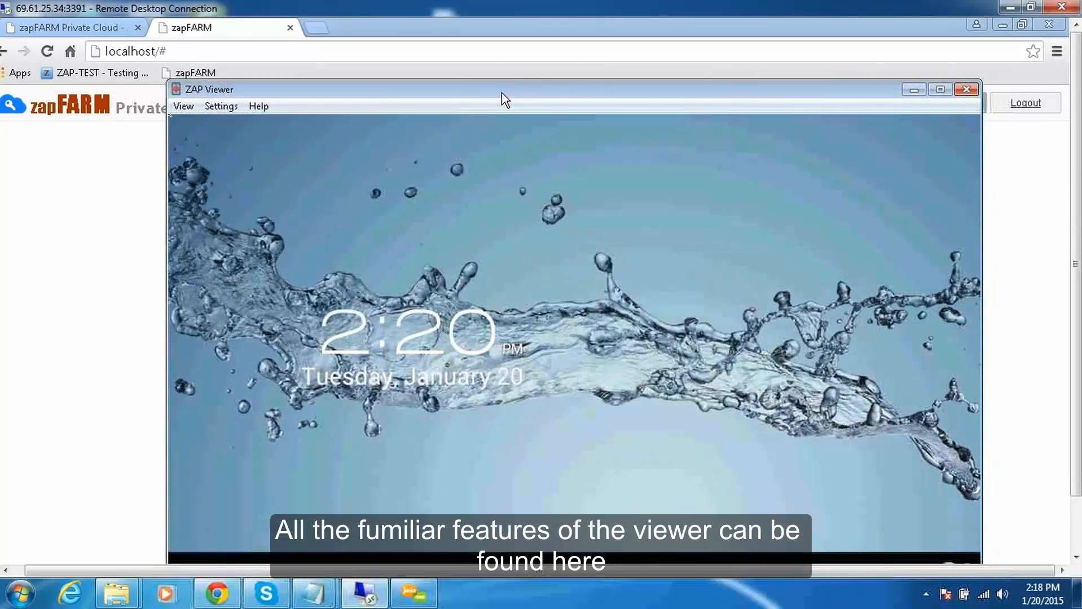
Review the ZAP Viewer's view options, such as rotation, scaling and pixel size, and its keyboard settings.
{"action": "left_click", "coordinate": [185, 107]}
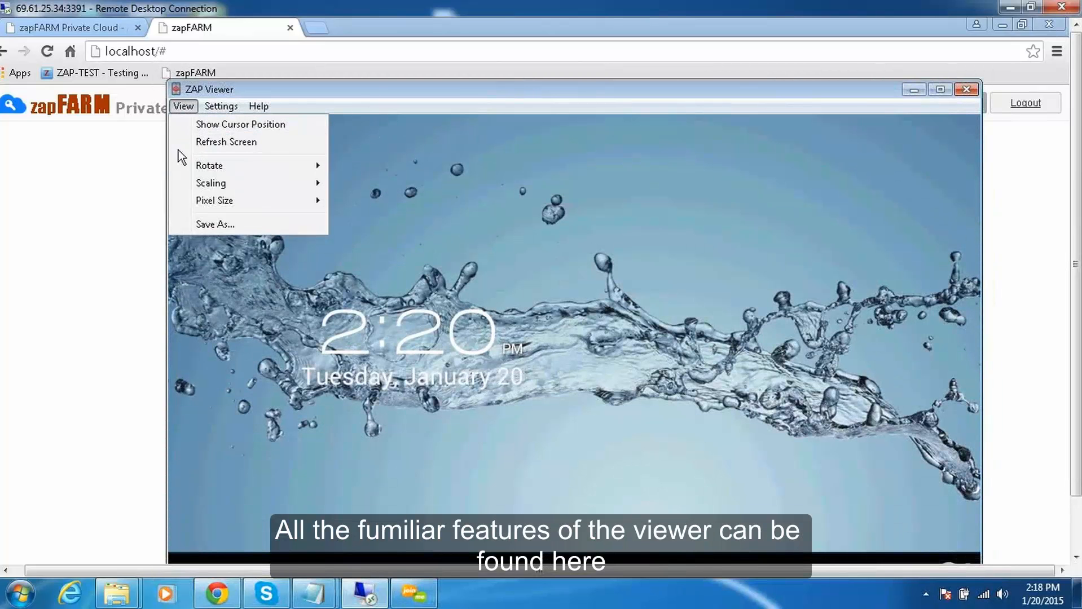
{"action": "mouse_move", "coordinate": [213, 183]}
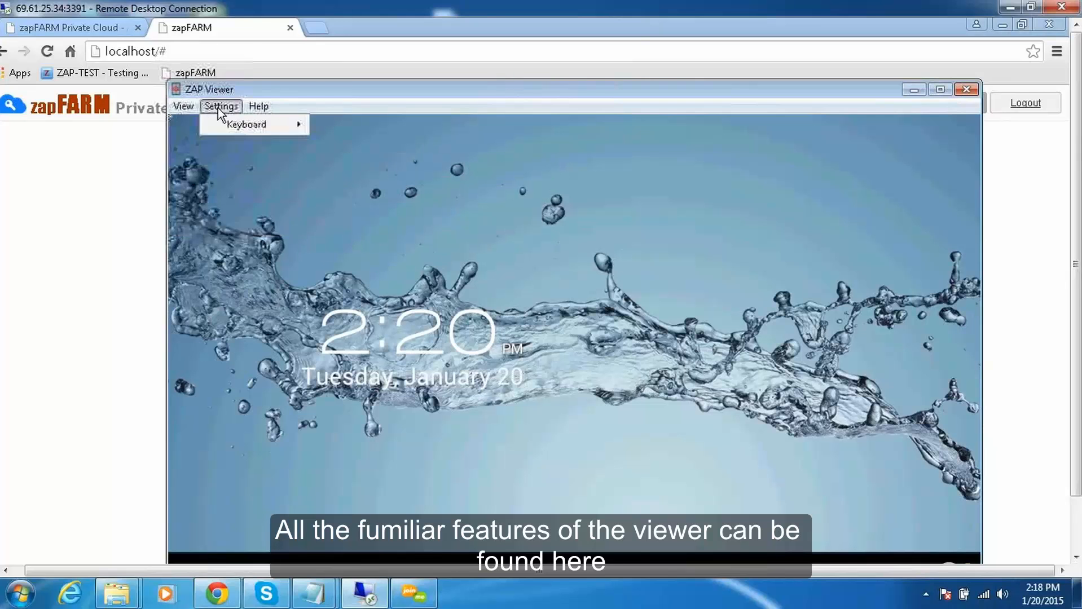
{"action": "left_click", "coordinate": [553, 446]}
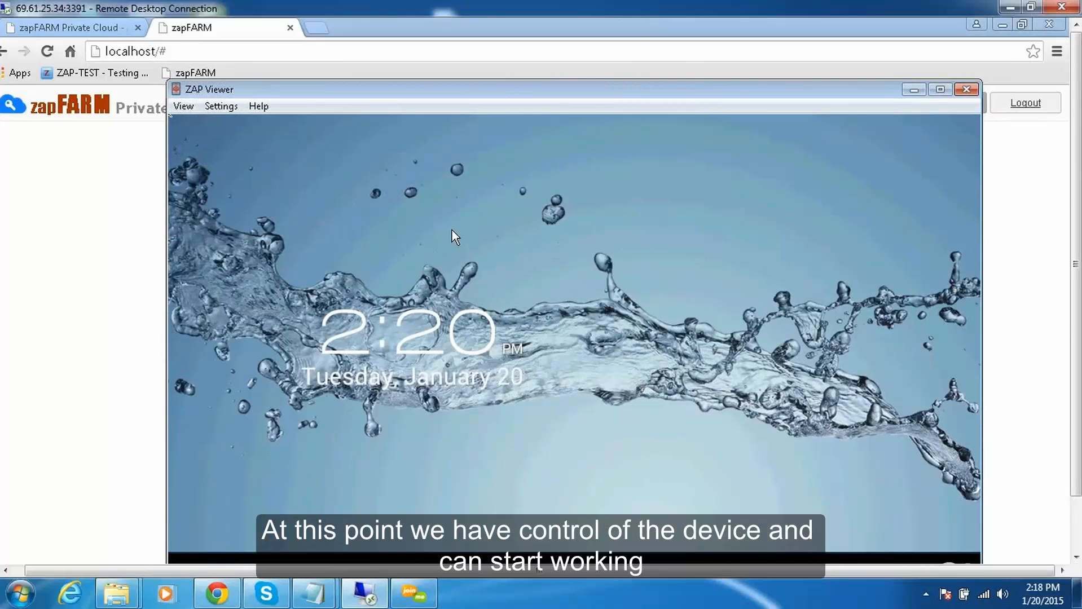
Wake and unlock the Galaxy Tab from its lock screen inside the ZAP Viewer.
{"action": "left_click", "coordinate": [716, 468]}
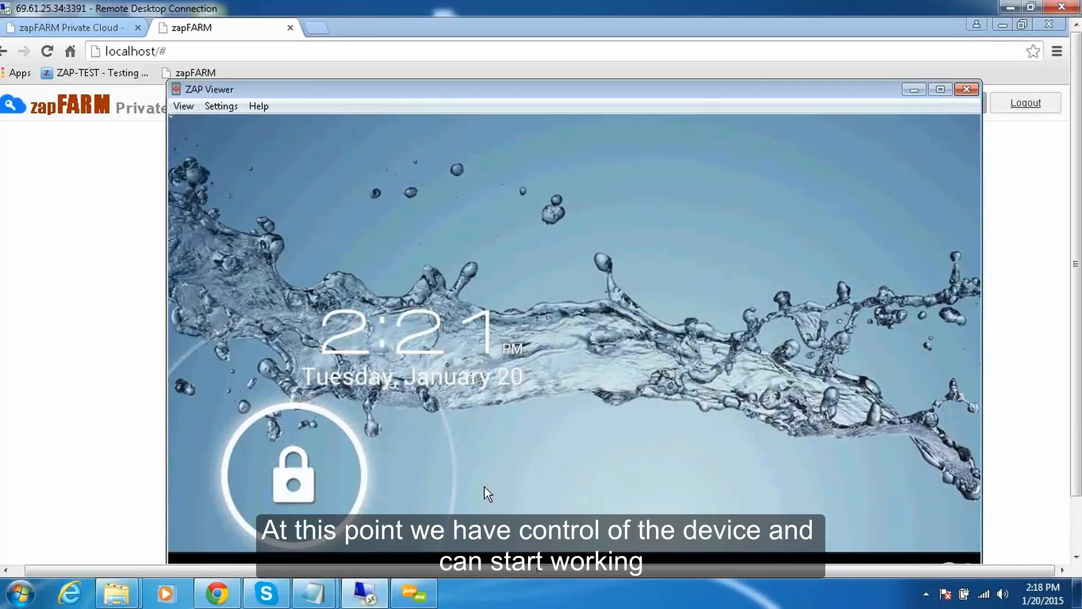
{"action": "left_click_drag", "start_coordinate": [484, 486], "coordinate": [925, 479]}
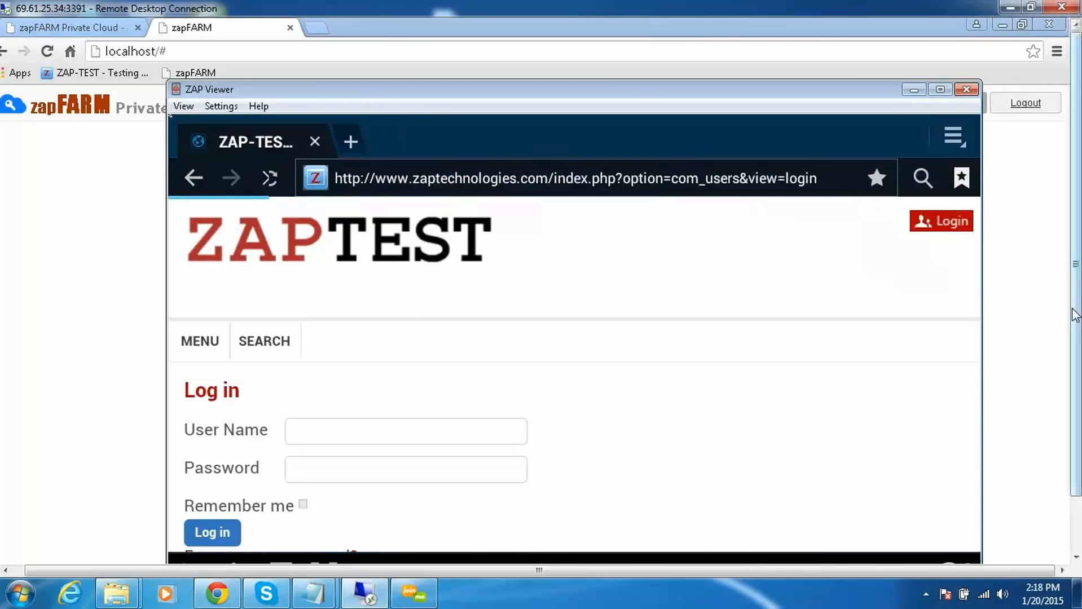
{"action": "left_click_drag", "start_coordinate": [1077, 283], "coordinate": [1078, 339]}
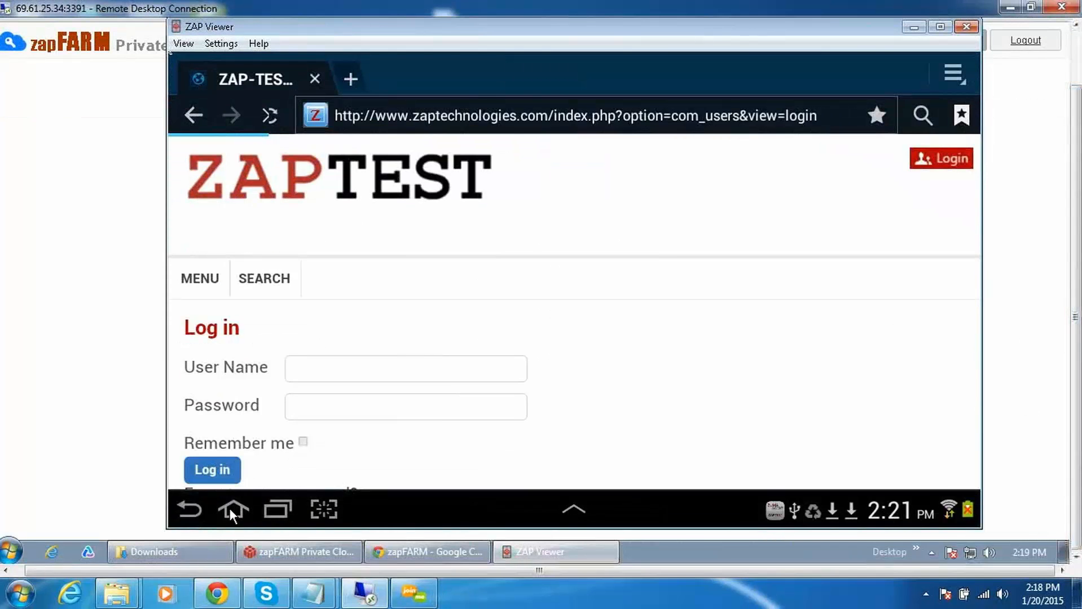